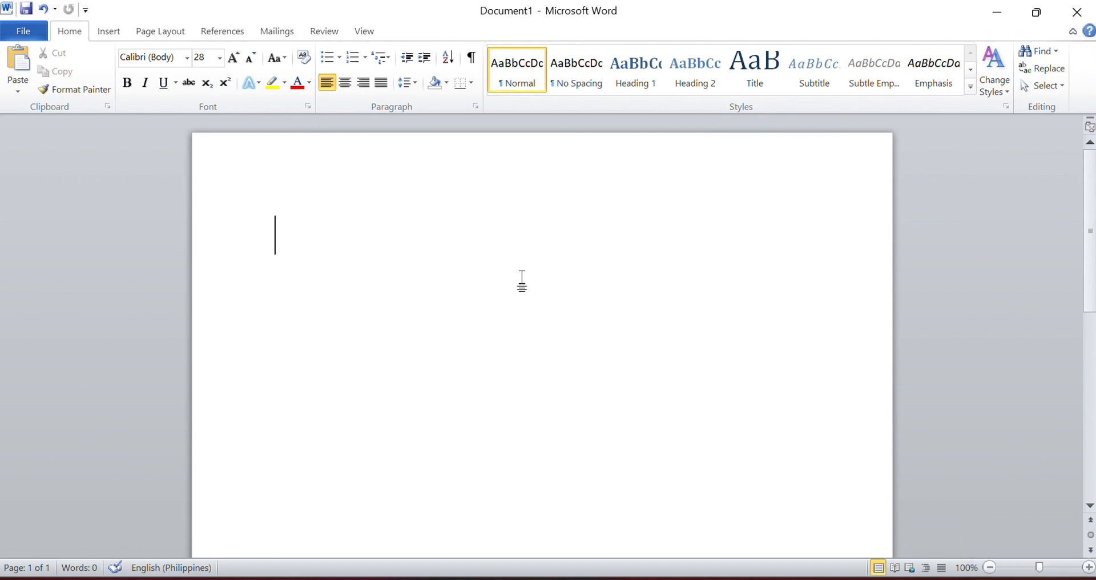
Step: Paste the copied paragraph about Quick Parts into the blank document and highlight it
{"action": "key", "text": "ctrl+v"}
{"action": "left_click_drag", "start_coordinate": [266, 239], "coordinate": [531, 421]}
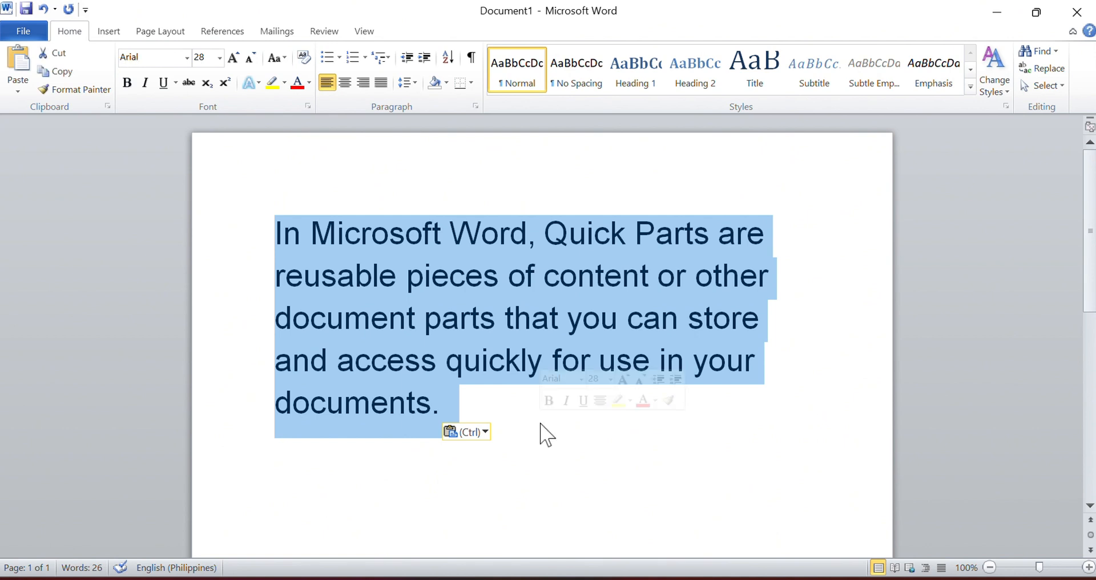
{"action": "left_click", "coordinate": [685, 467]}
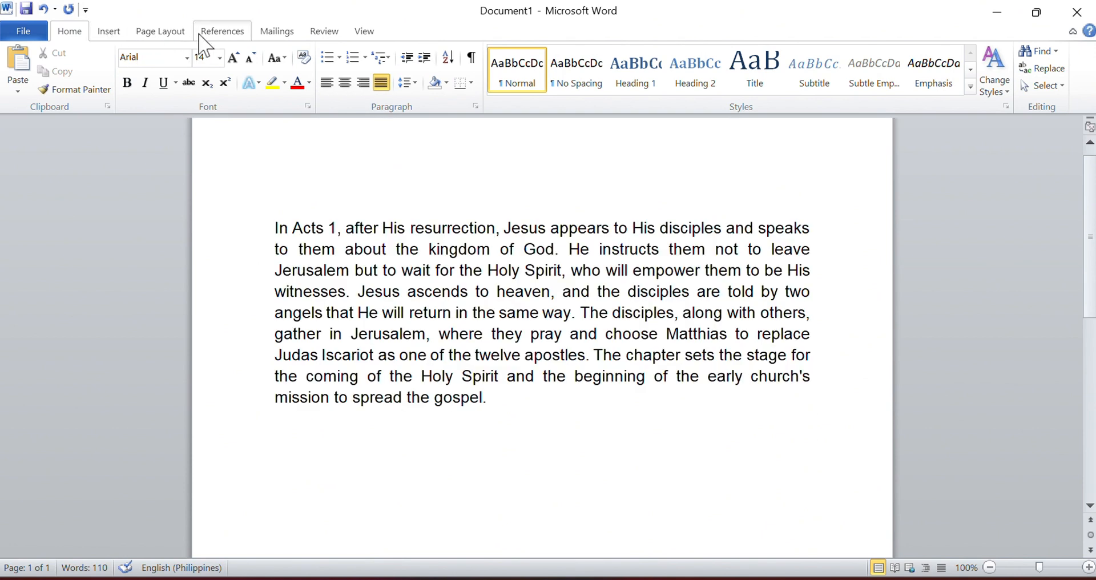
Step: Show the available Quick Parts options, including AutoText
{"action": "left_click", "coordinate": [117, 34]}
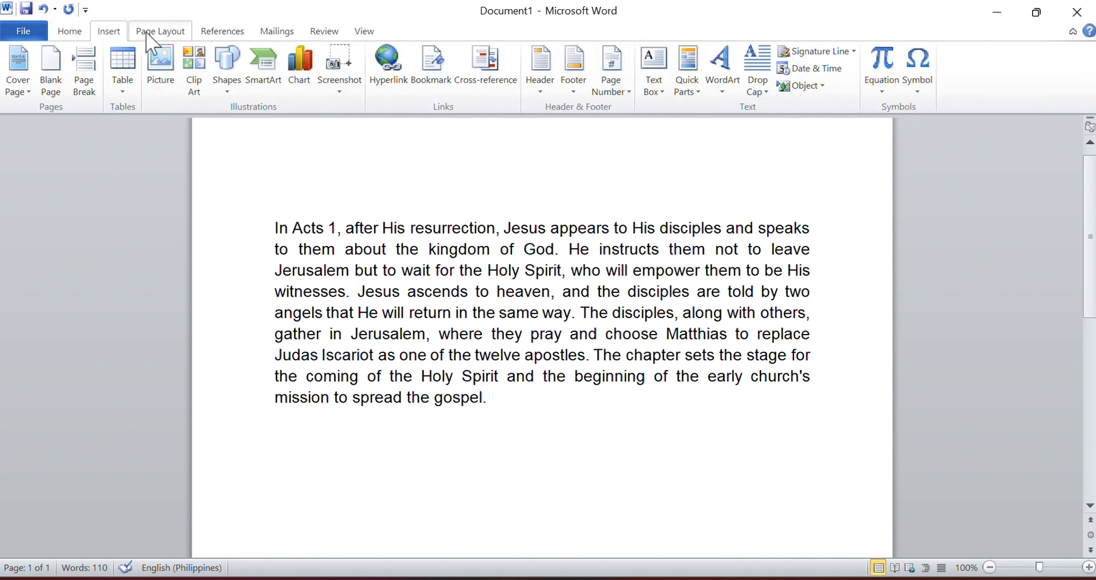
{"action": "left_click", "coordinate": [688, 82]}
{"action": "mouse_move", "coordinate": [707, 113]}
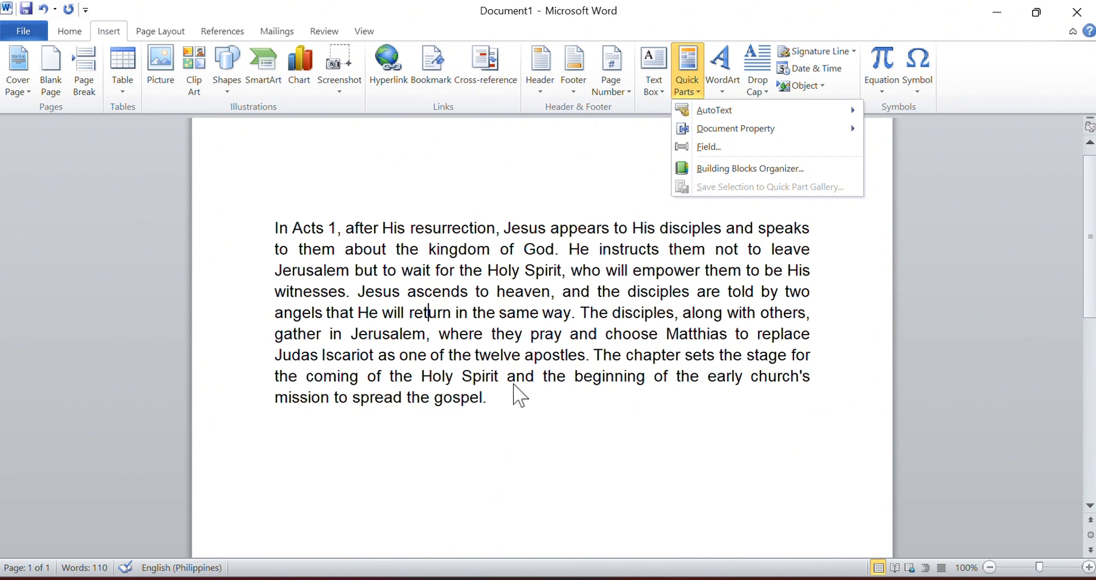
Step: Enter the word "Sunday" on the first line of the blank document
{"action": "key", "text": "Caps_Lock"}
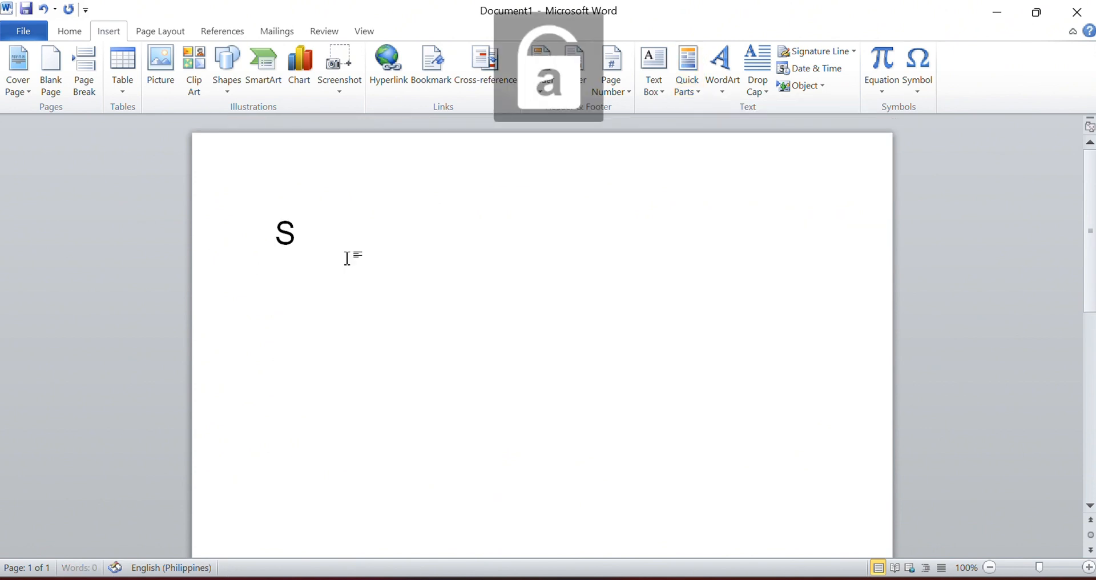
{"action": "type", "text": "un"}
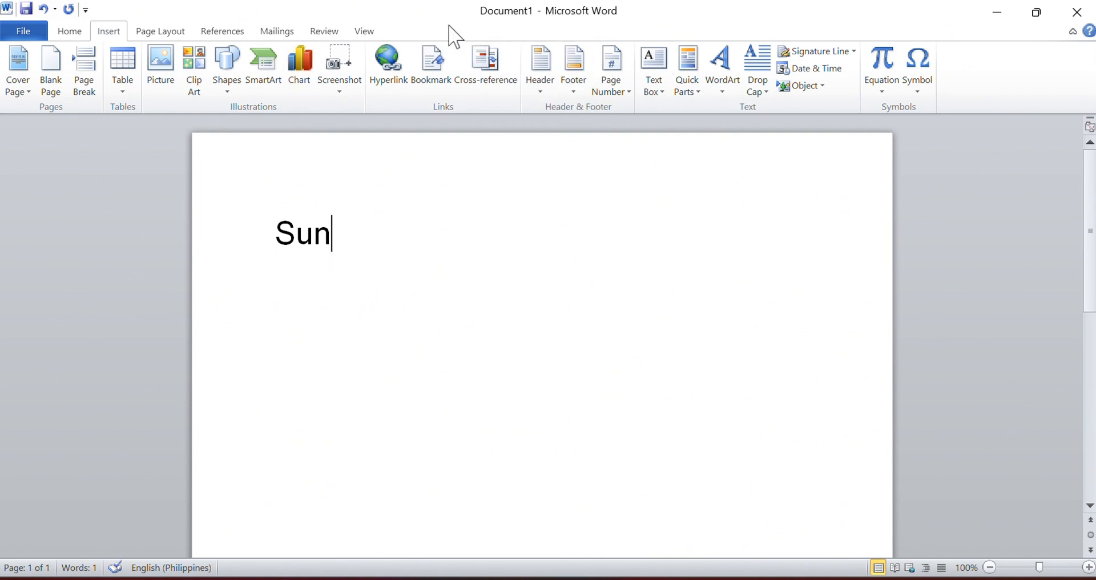
{"action": "type", "text": "day"}
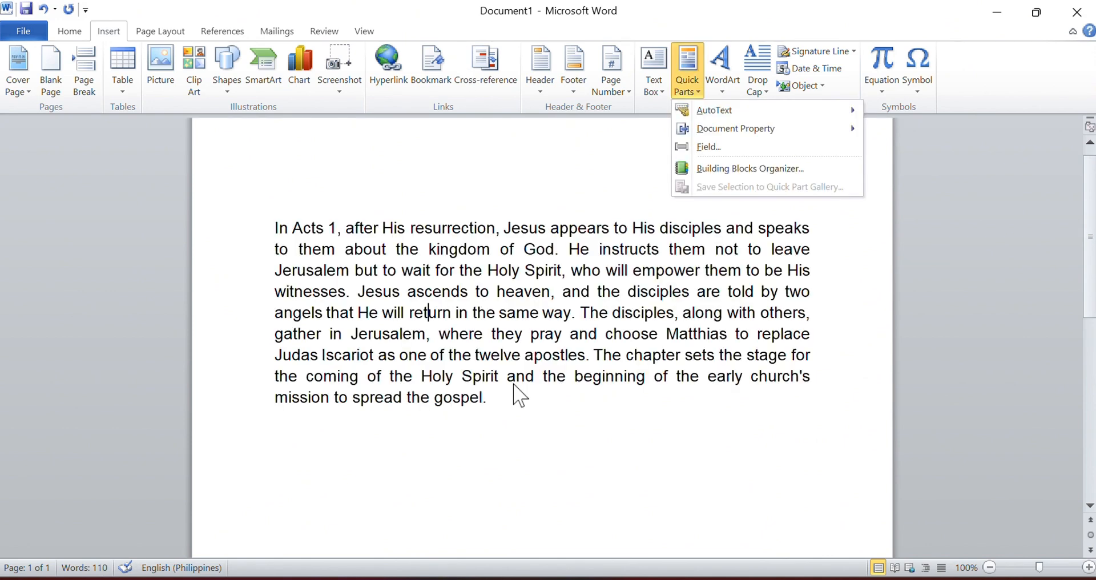
Step: Select the whole Acts 1 summary paragraph and start saving it as a new AutoText gallery entry
{"action": "left_click", "coordinate": [461, 31]}
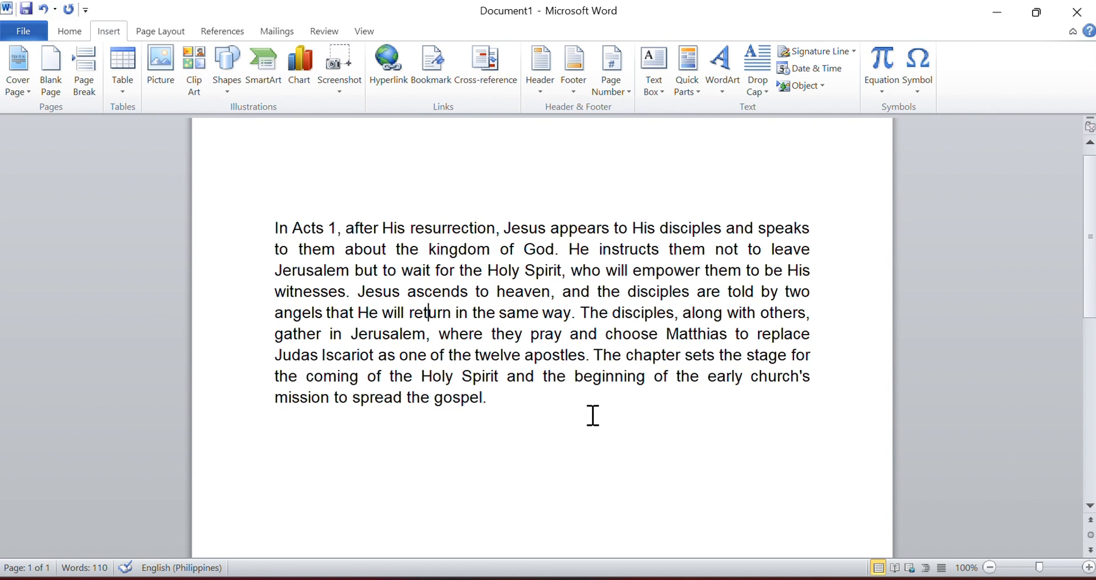
{"action": "left_click_drag", "start_coordinate": [525, 409], "coordinate": [271, 230]}
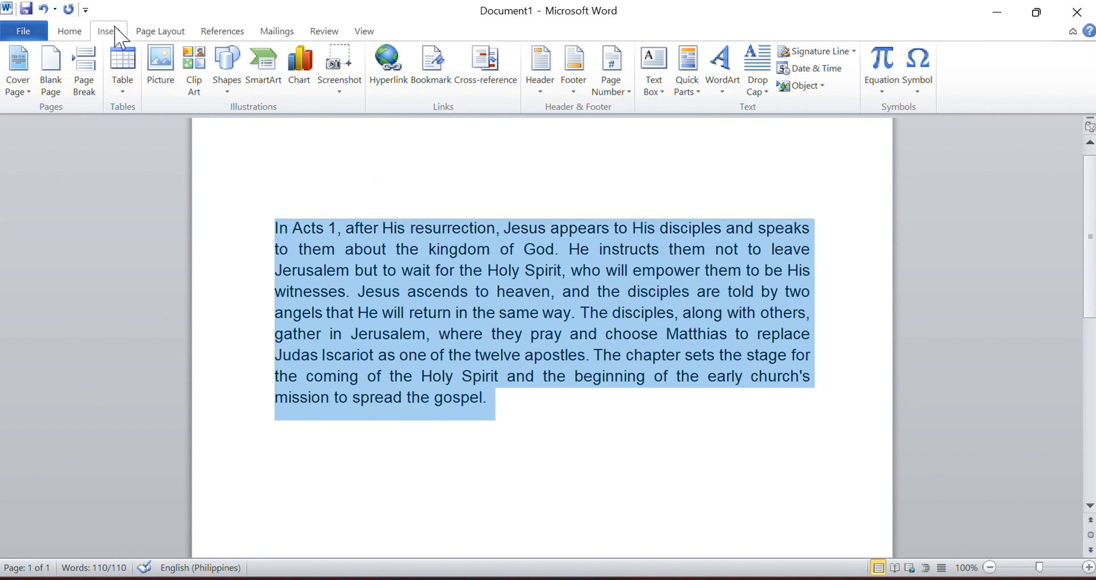
{"action": "left_click", "coordinate": [693, 94]}
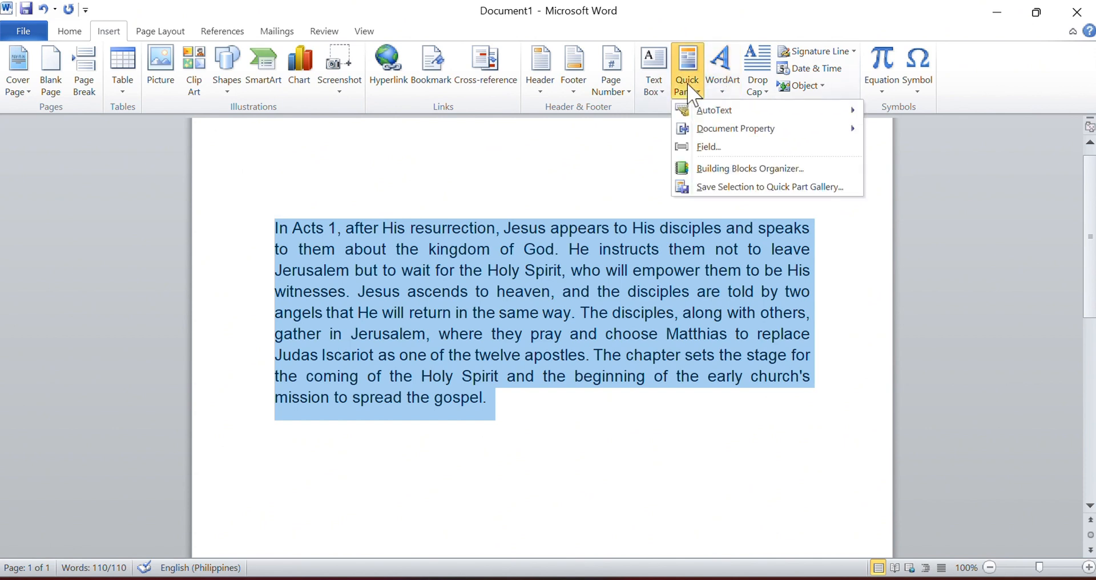
{"action": "mouse_move", "coordinate": [708, 111]}
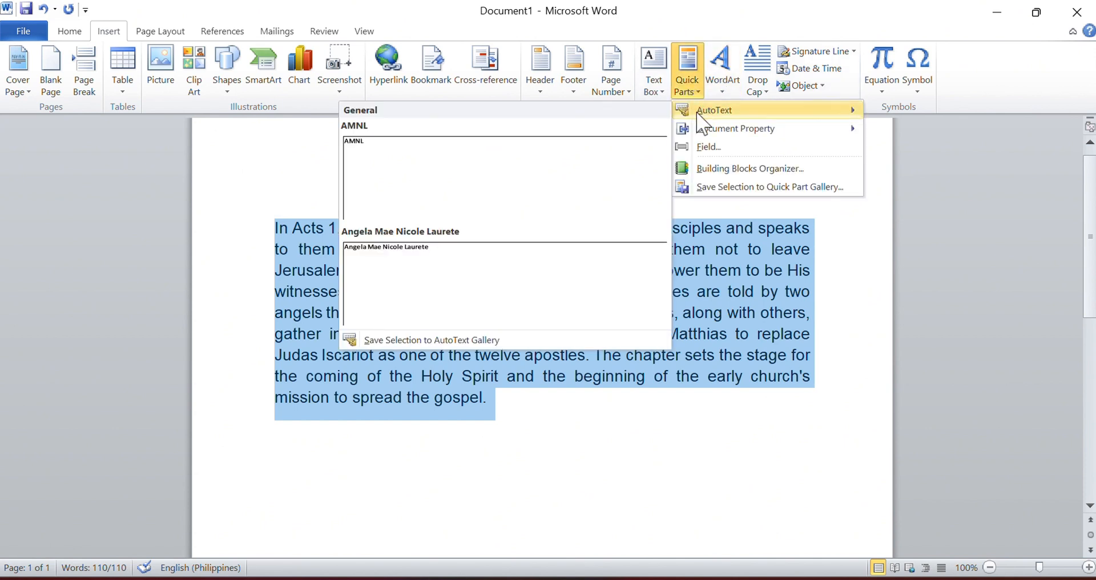
{"action": "left_click", "coordinate": [447, 341]}
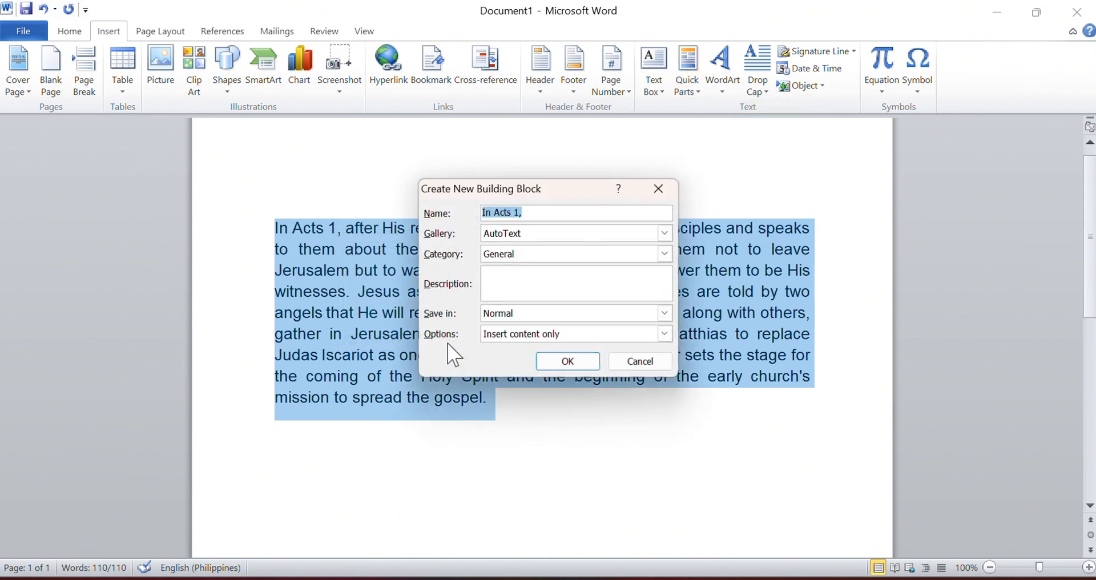
Step: Name the new building block "Acts 1" and give it the description "Summary of Acts 1"
{"action": "left_click", "coordinate": [542, 210]}
{"action": "key", "text": "BackSpace"}
{"action": "left_click_drag", "start_coordinate": [497, 213], "coordinate": [472, 213]}
{"action": "key", "text": "BackSpace"}
{"action": "left_click", "coordinate": [531, 284]}
{"action": "type", "text": "Summary of Acts 1"}
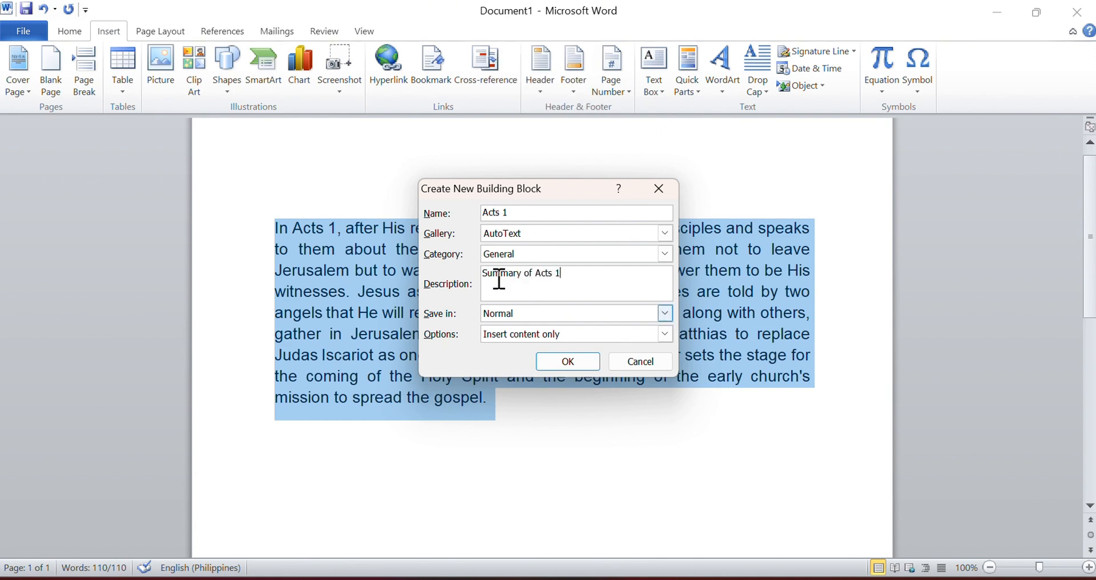
{"action": "left_click_drag", "start_coordinate": [517, 212], "coordinate": [484, 213]}
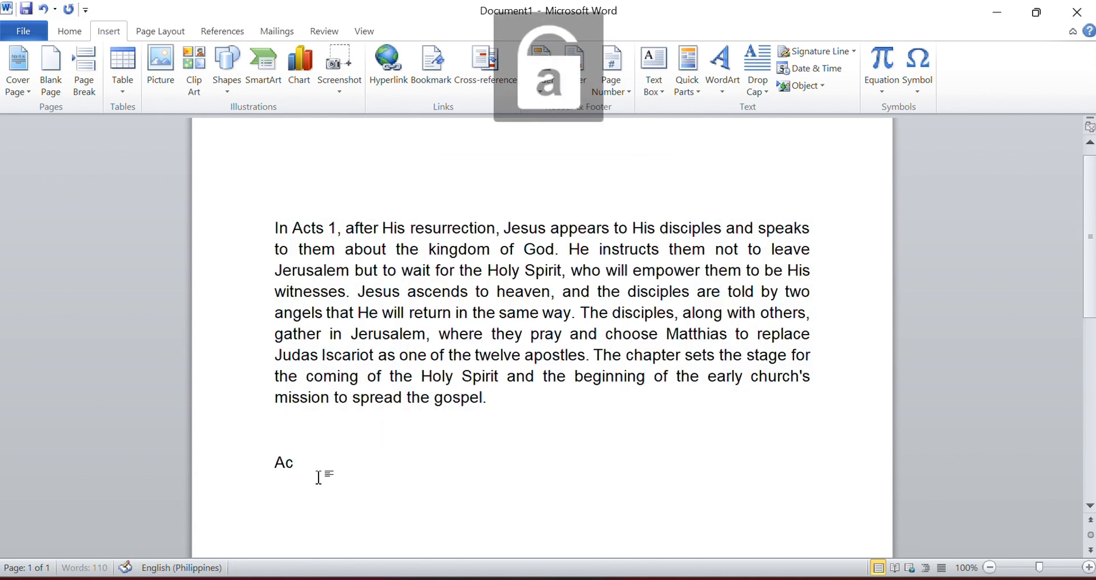
Step: Enter "Acts" below the paragraph, expand it into the saved AutoText entry, and review the inserted copy
{"action": "type", "text": "ts"}
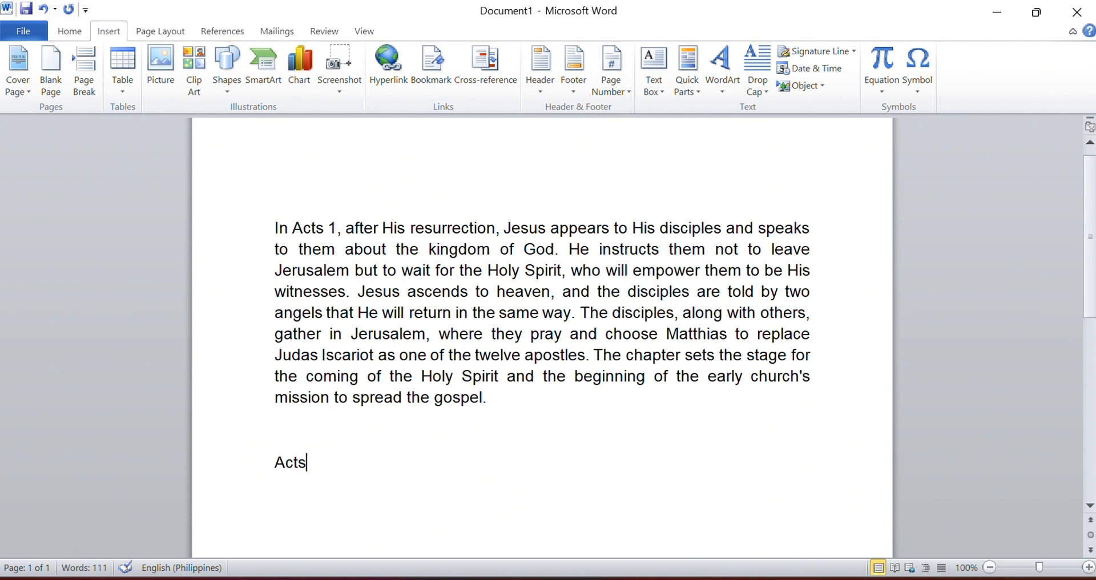
{"action": "key", "text": "F3"}
{"action": "left_click_drag", "start_coordinate": [275, 369], "coordinate": [587, 543]}
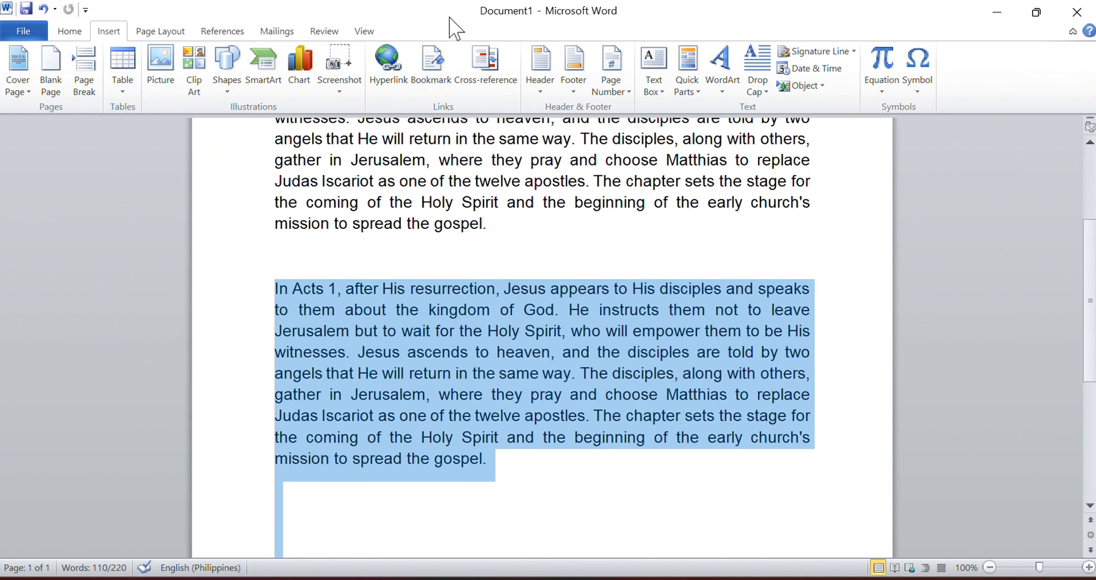
{"action": "key", "text": "ctrl+Home"}
{"action": "scroll", "coordinate": [393, 224], "scroll_direction": "down", "scroll_amount": 2}
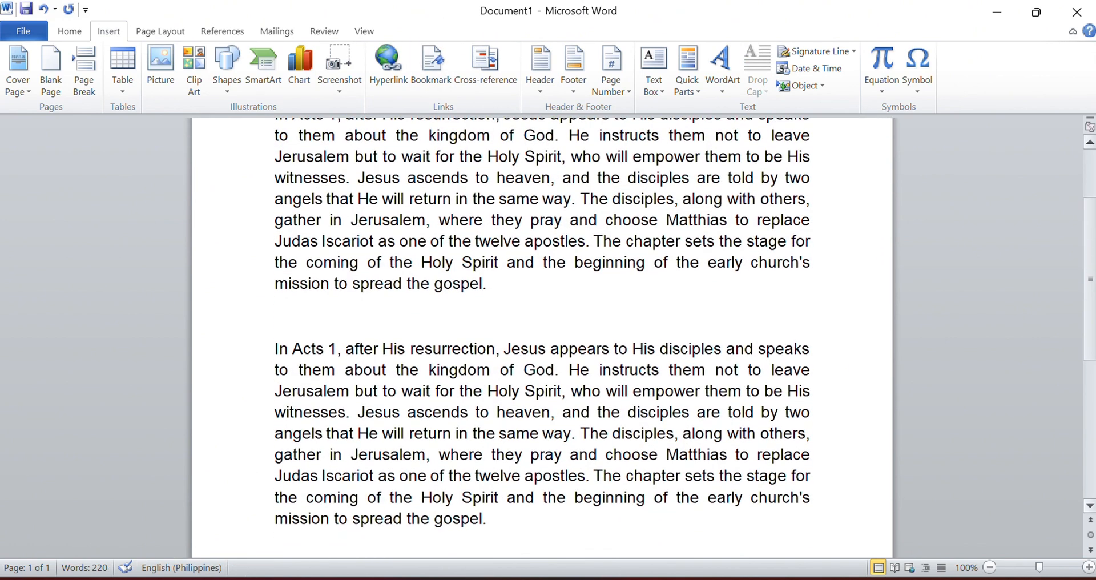
{"action": "scroll", "coordinate": [393, 223], "scroll_direction": "up", "scroll_amount": 2}
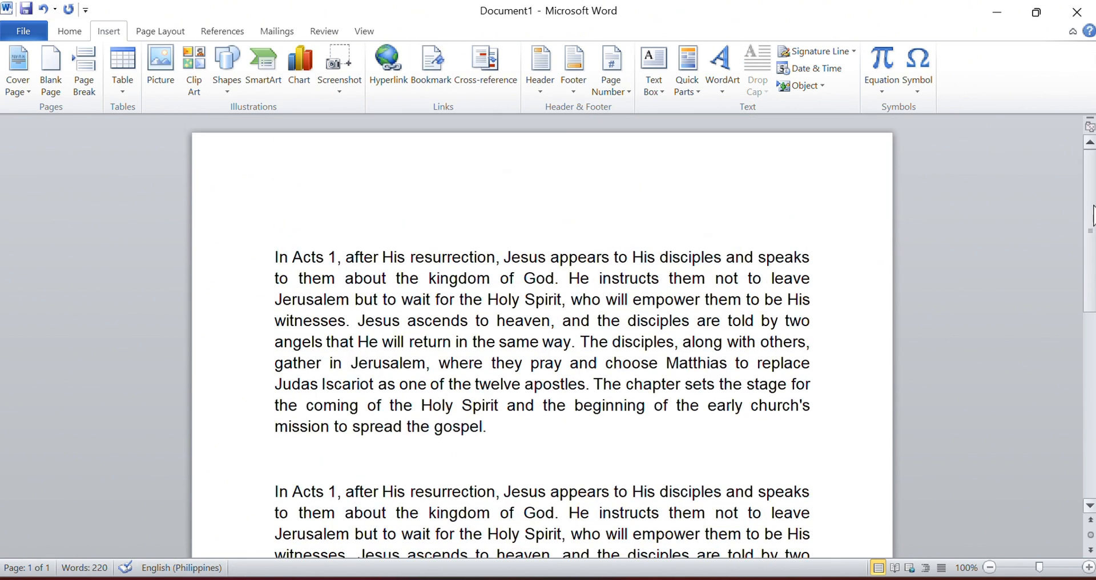
Step: Set the Company to "Cookie Company" in the document's advanced properties
{"action": "left_click", "coordinate": [7, 8]}
{"action": "left_click", "coordinate": [39, 292]}
{"action": "left_click", "coordinate": [39, 293]}
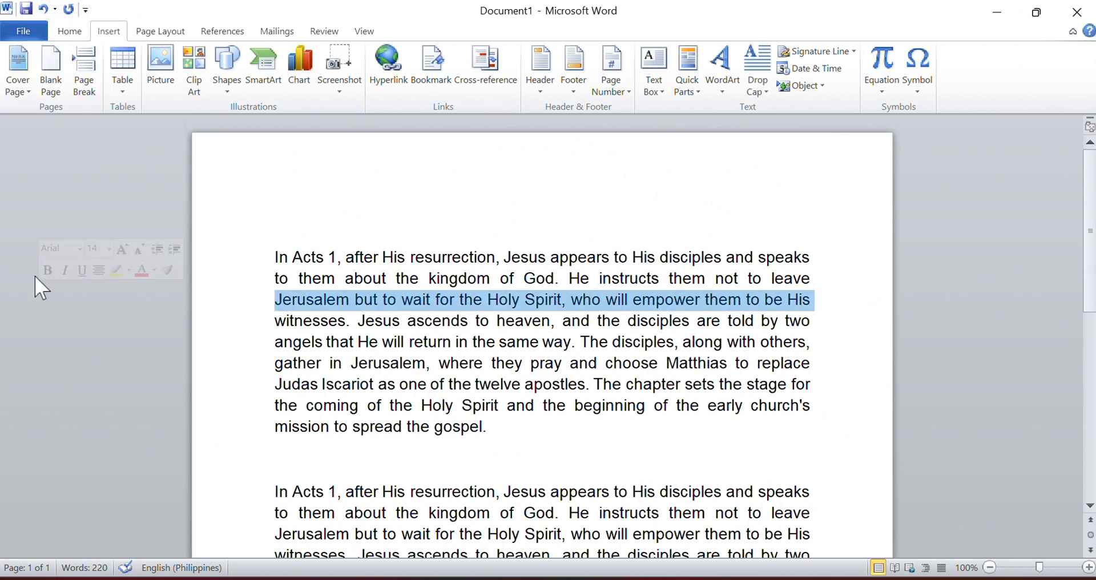
{"action": "left_click", "coordinate": [16, 34]}
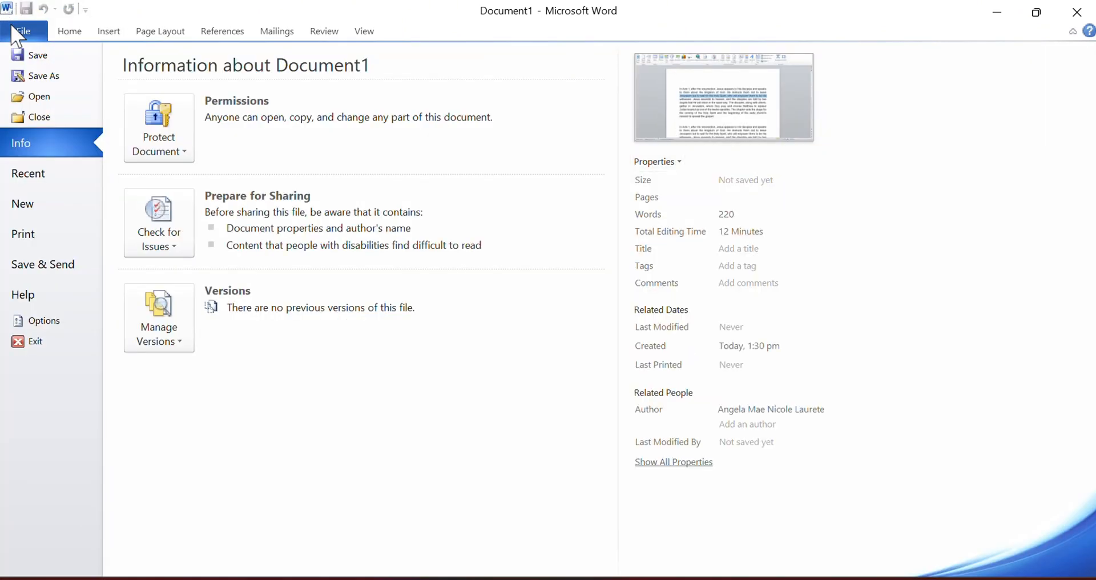
{"action": "left_click", "coordinate": [656, 161]}
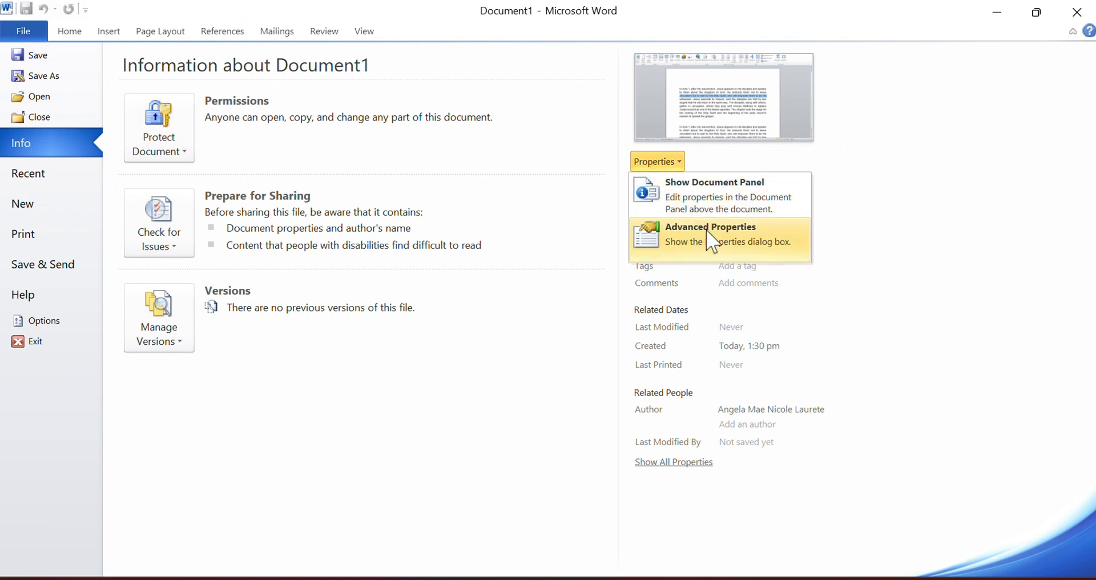
{"action": "left_click", "coordinate": [651, 237]}
{"action": "left_click", "coordinate": [584, 255]}
{"action": "type", "text": "Cookie Company"}
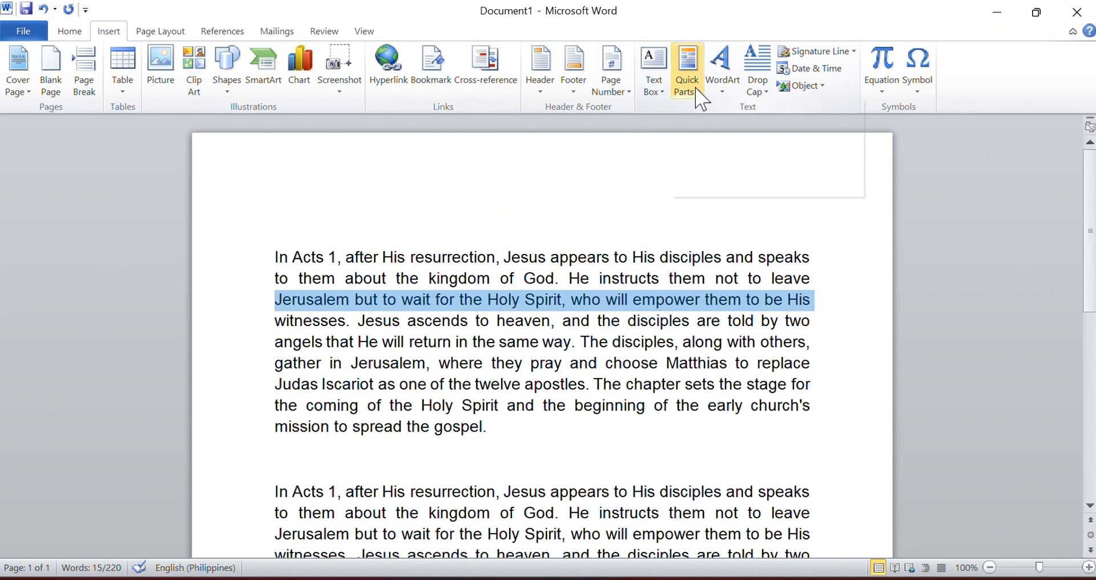
Step: Insert the Company document property over the selected line in the first paragraph and twice below the second paragraph
{"action": "left_click", "coordinate": [687, 72]}
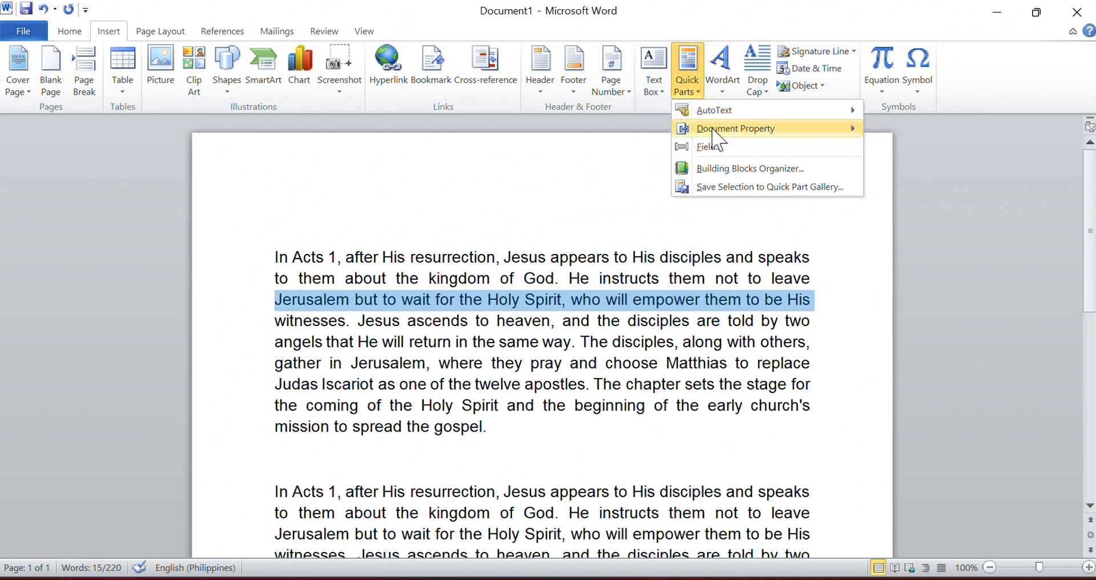
{"action": "mouse_move", "coordinate": [713, 132]}
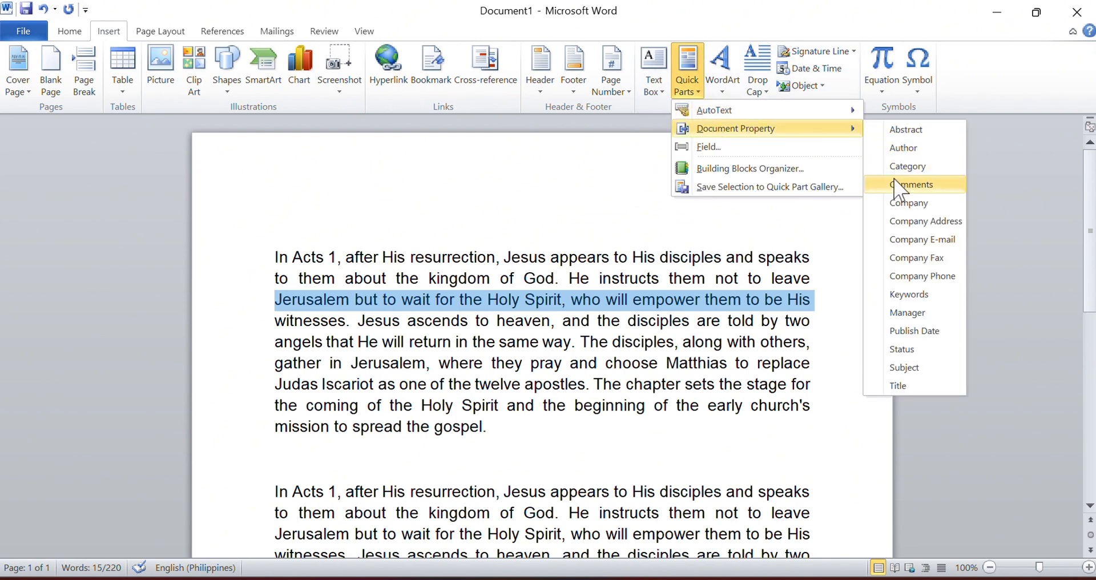
{"action": "left_click", "coordinate": [908, 203]}
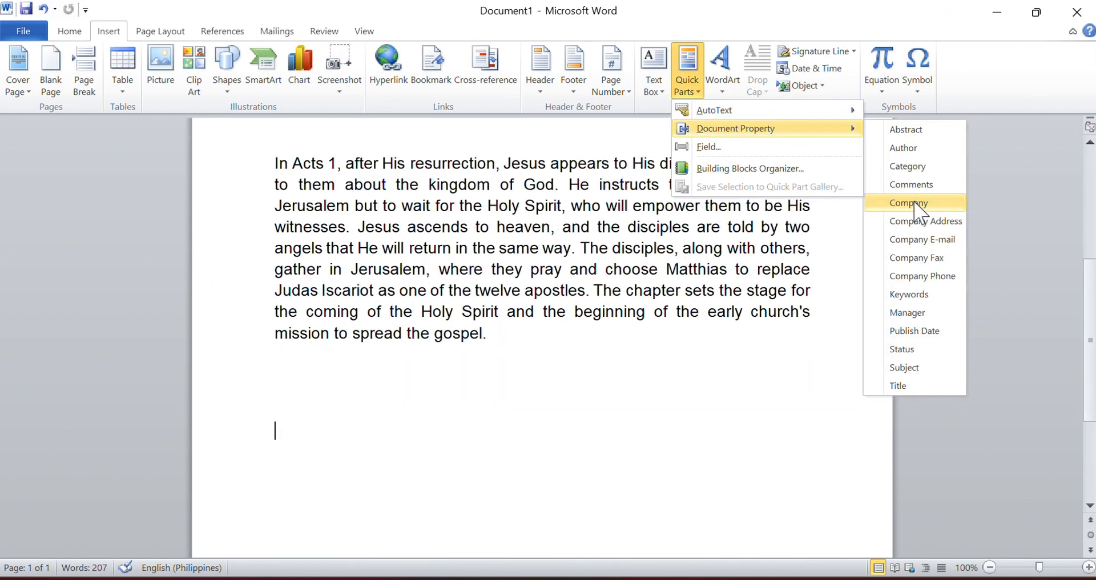
{"action": "left_click", "coordinate": [914, 203]}
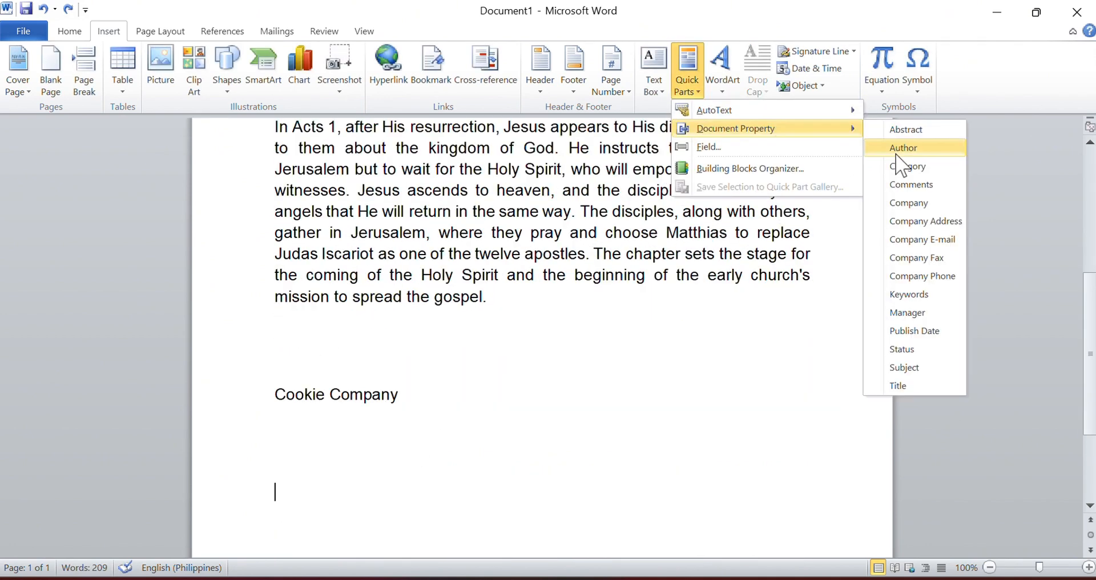
{"action": "left_click", "coordinate": [913, 204]}
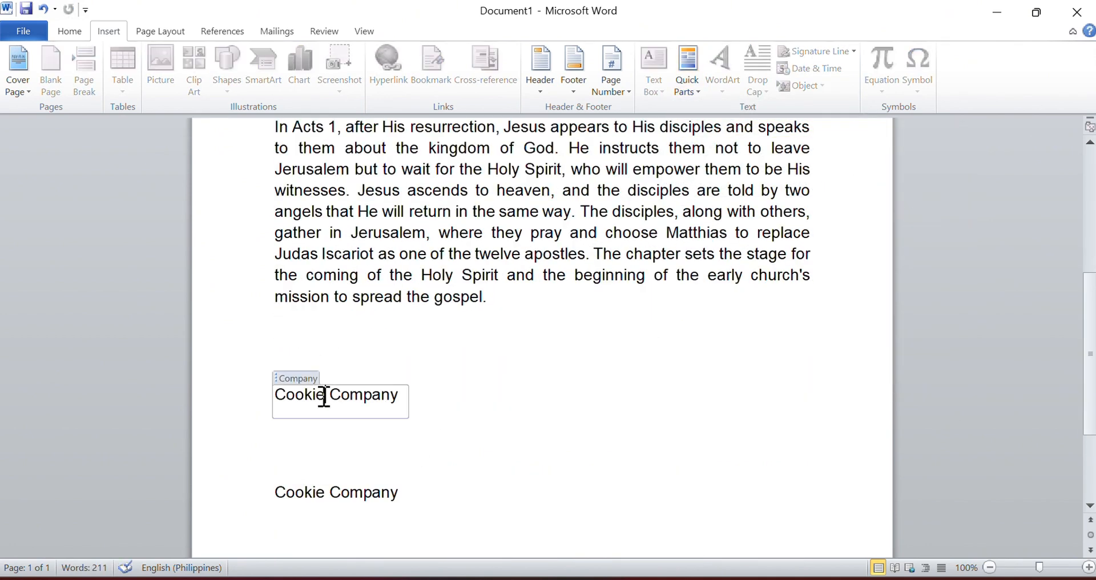
Step: Change the upper Company property below the second paragraph to "Changed Company" so its linked copies update
{"action": "left_click_drag", "start_coordinate": [321, 394], "coordinate": [238, 409]}
{"action": "type", "text": "C"}
{"action": "key", "text": "Caps_Lock"}
{"action": "type", "text": "hanged"}
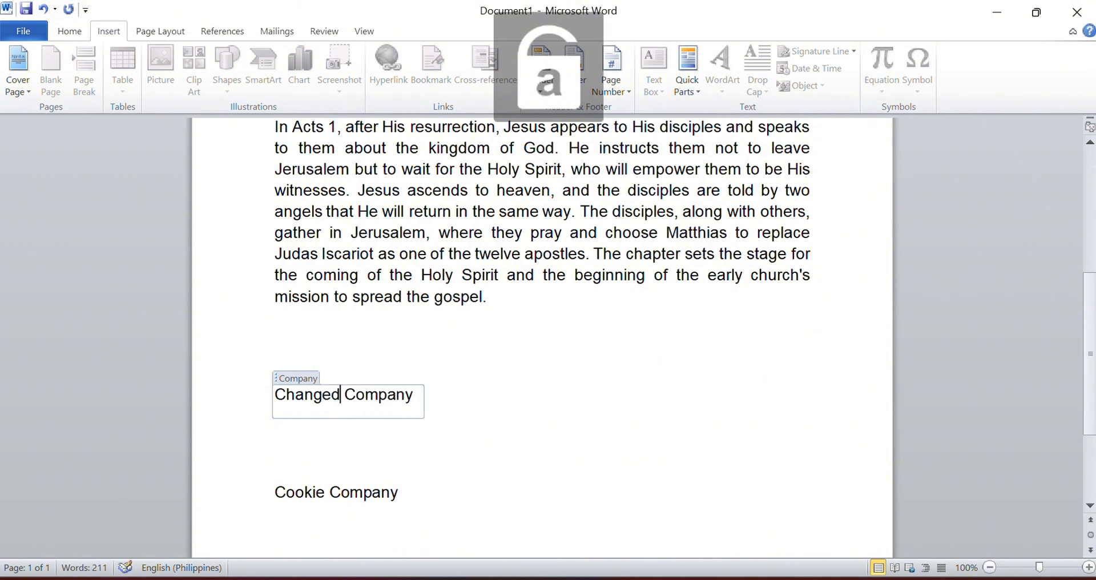
{"action": "left_click", "coordinate": [503, 448]}
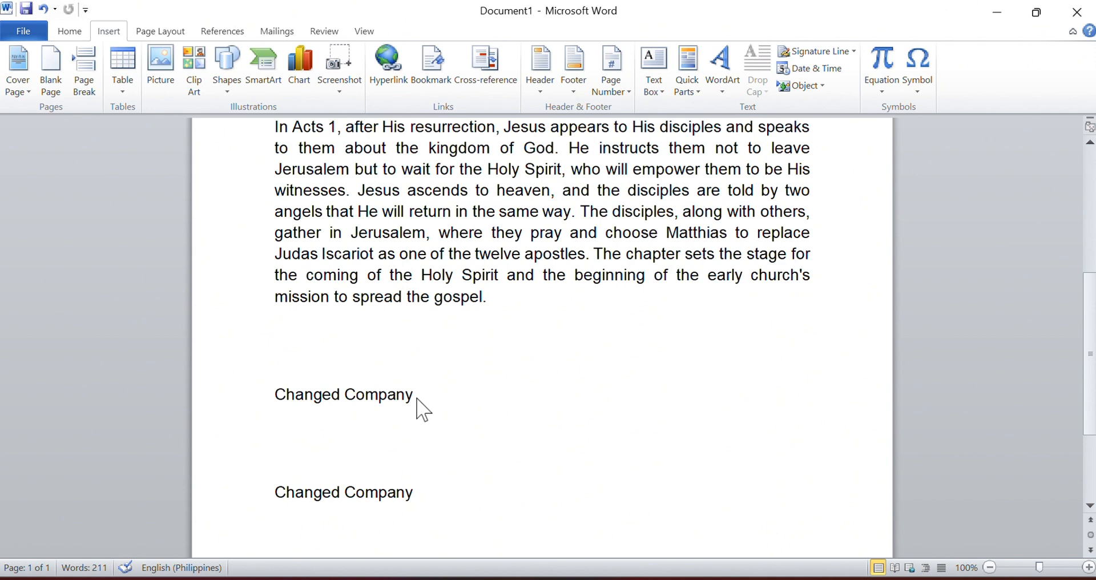
Step: Delete the upper of the two Company property controls below the second paragraph
{"action": "left_click", "coordinate": [344, 403]}
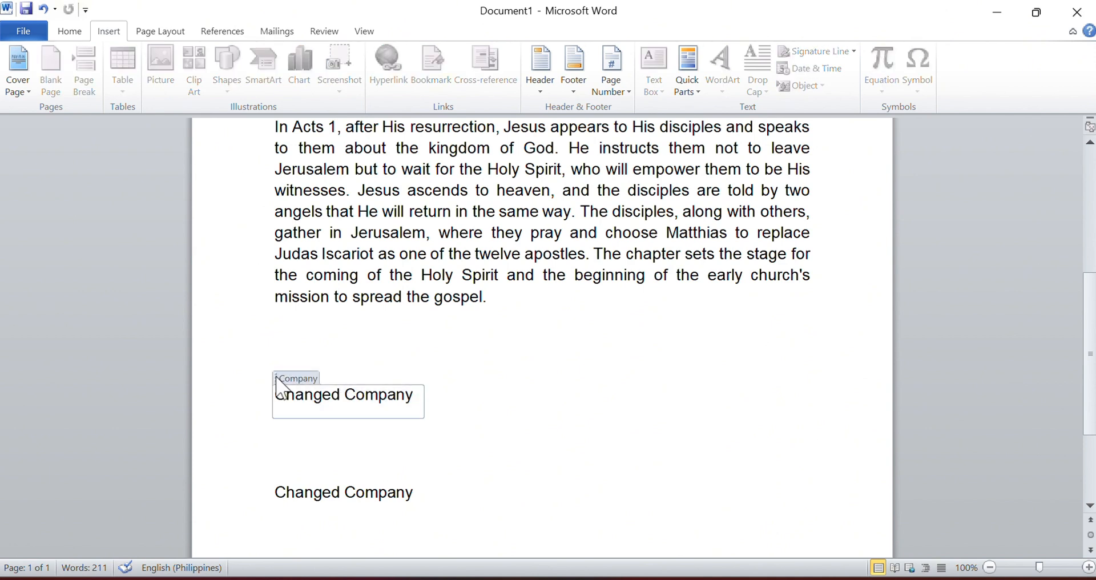
{"action": "left_click", "coordinate": [276, 378]}
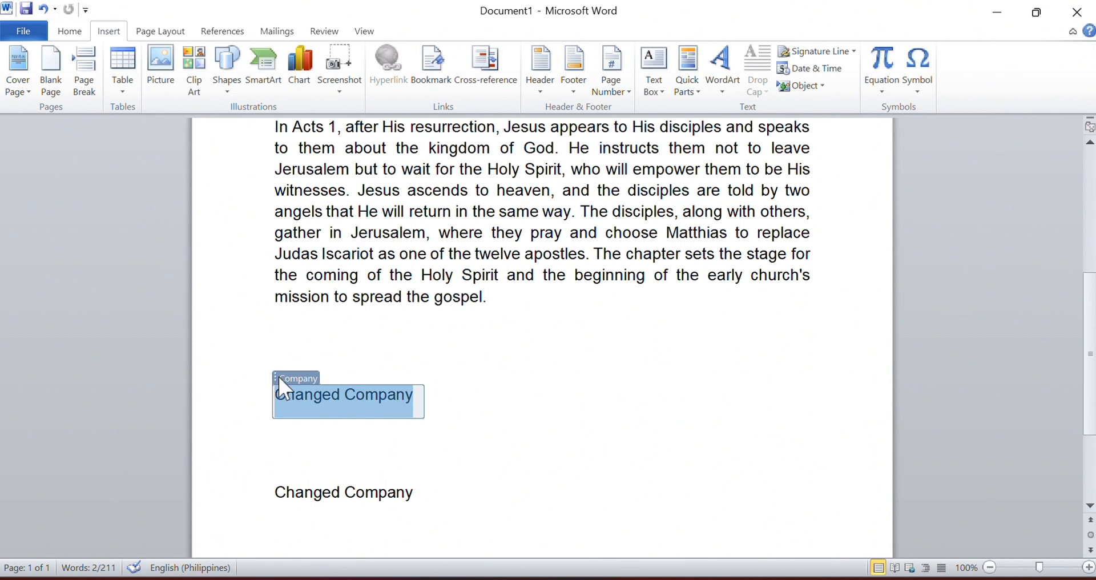
{"action": "key", "text": "Delete"}
Step: Insert an Author field in Uppercase format on the empty line where the upper Company property was deleted
{"action": "left_click", "coordinate": [688, 69]}
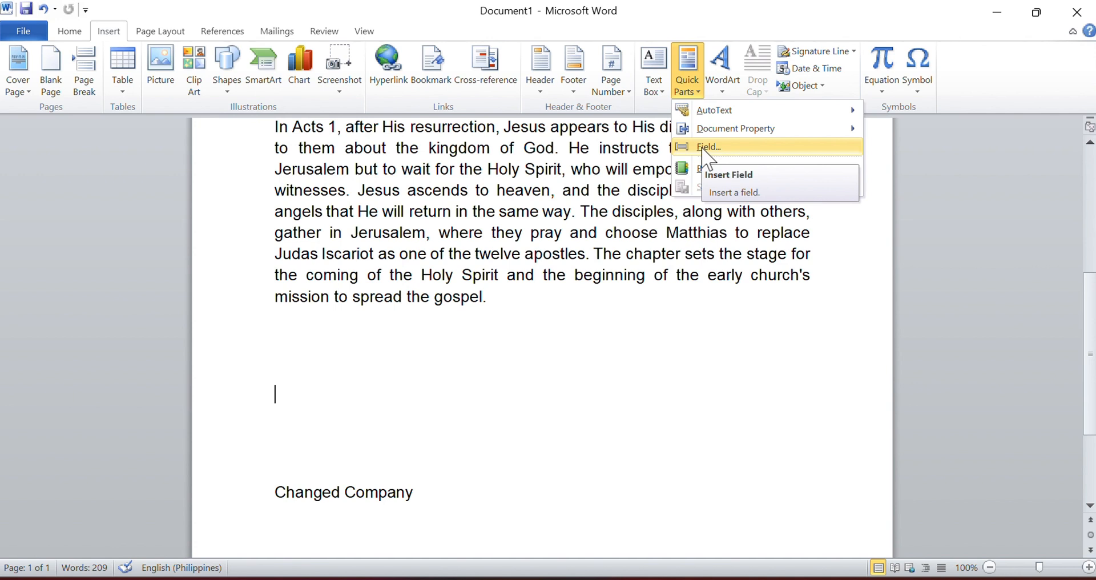
{"action": "left_click", "coordinate": [705, 147]}
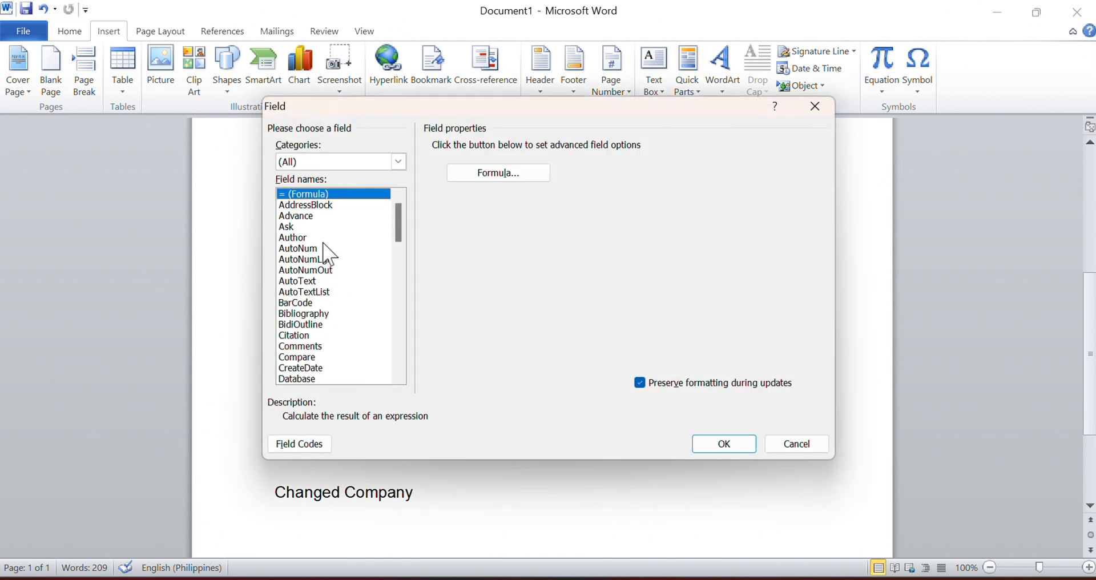
{"action": "left_click", "coordinate": [306, 237]}
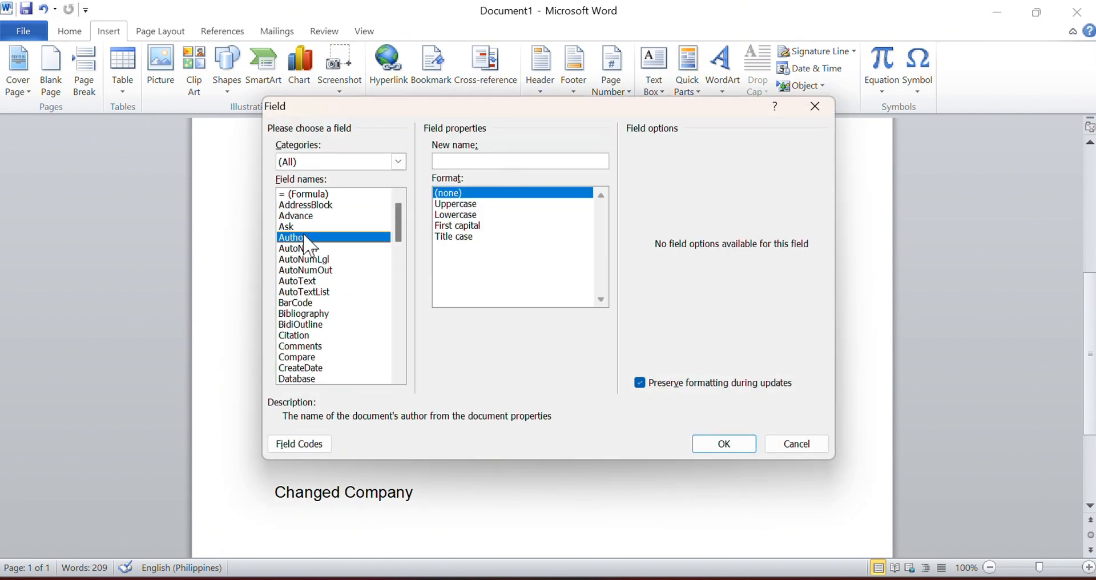
{"action": "left_click", "coordinate": [485, 214]}
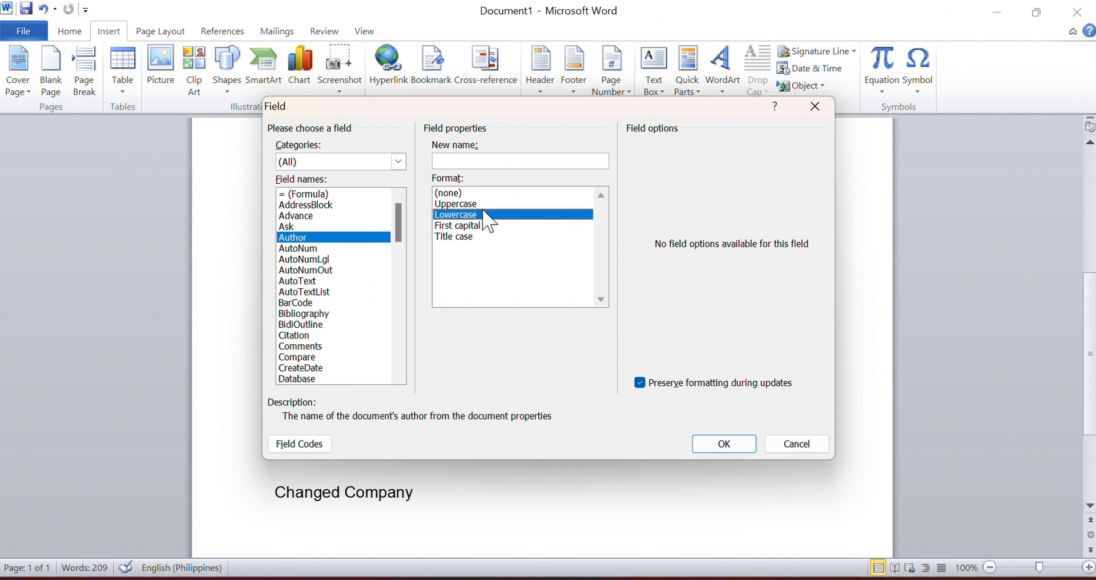
{"action": "left_click", "coordinate": [481, 204]}
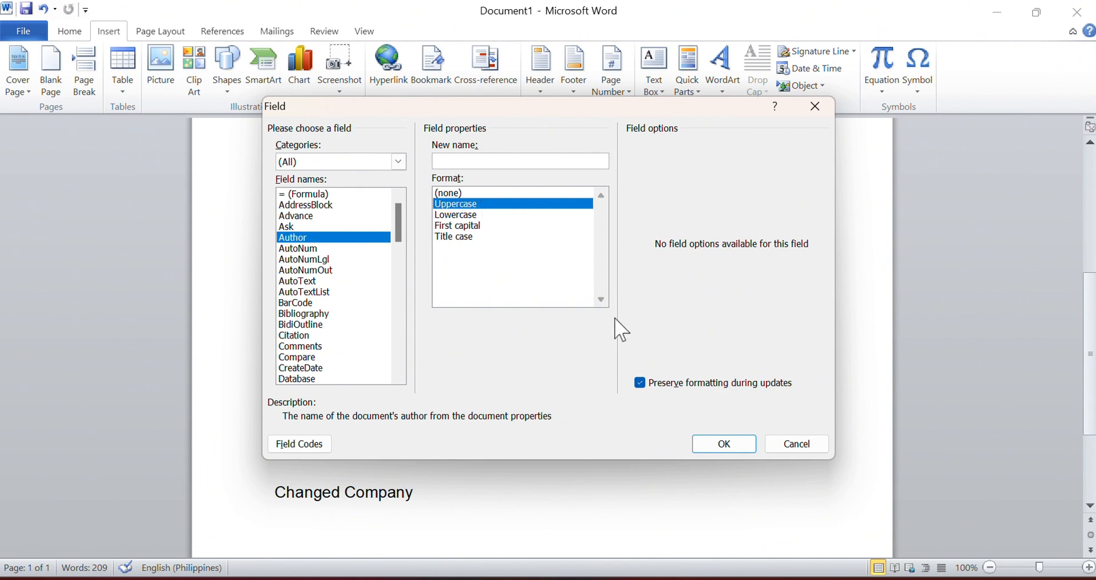
{"action": "left_click", "coordinate": [725, 443]}
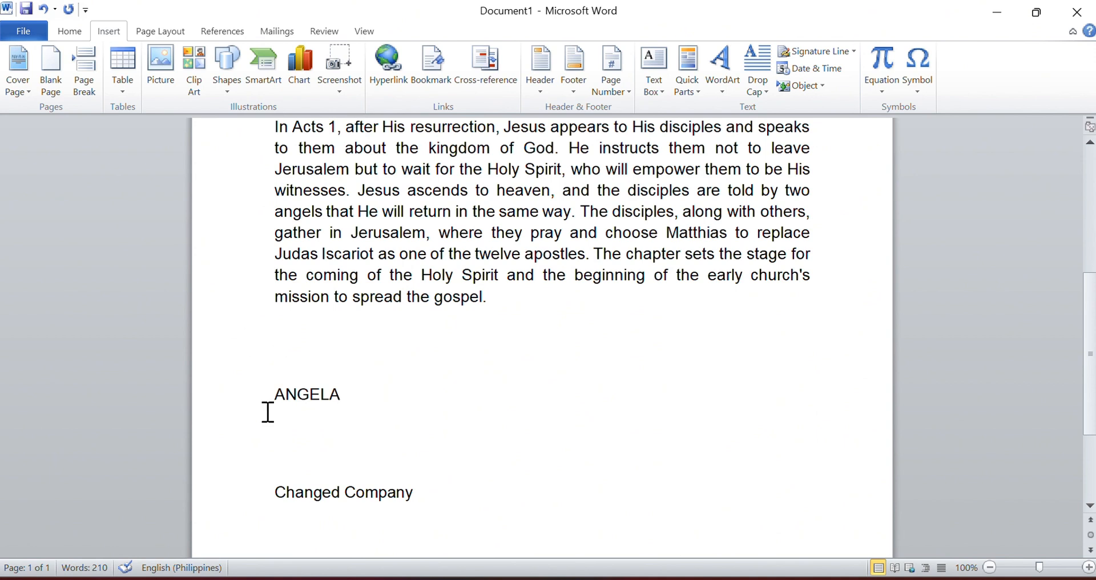
Step: Update the Author field below the second paragraph and select the whole document
{"action": "double_click", "coordinate": [302, 387]}
{"action": "right_click", "coordinate": [327, 393]}
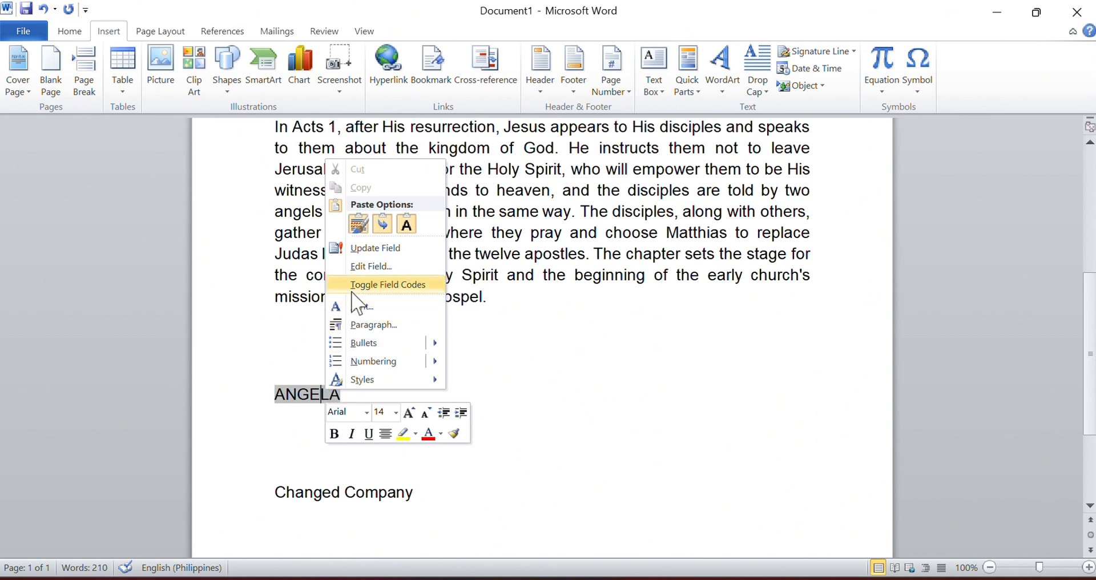
{"action": "left_click", "coordinate": [350, 249]}
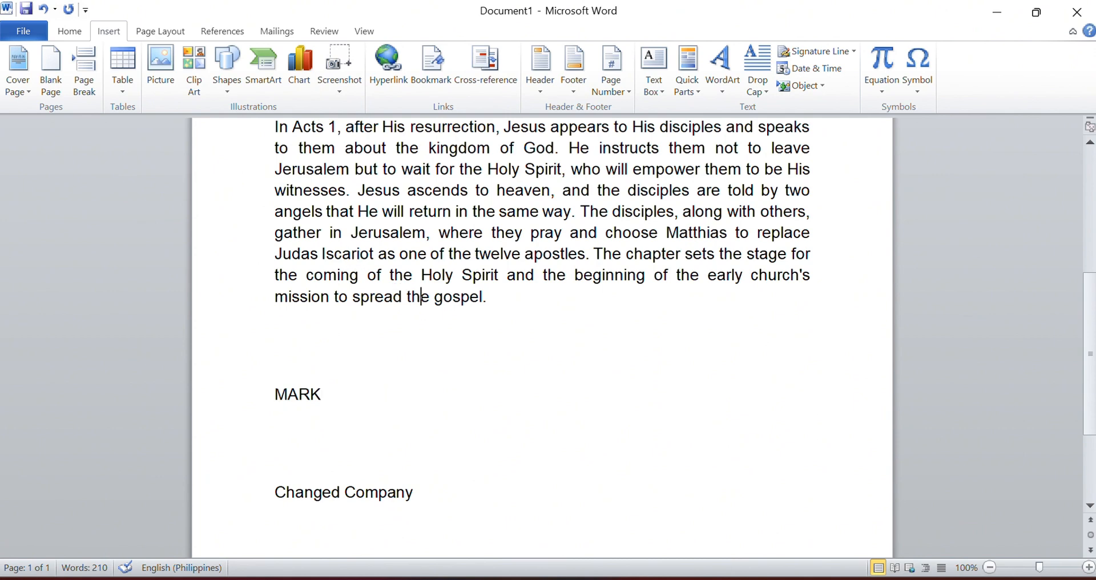
{"action": "key", "text": "ctrl+a"}
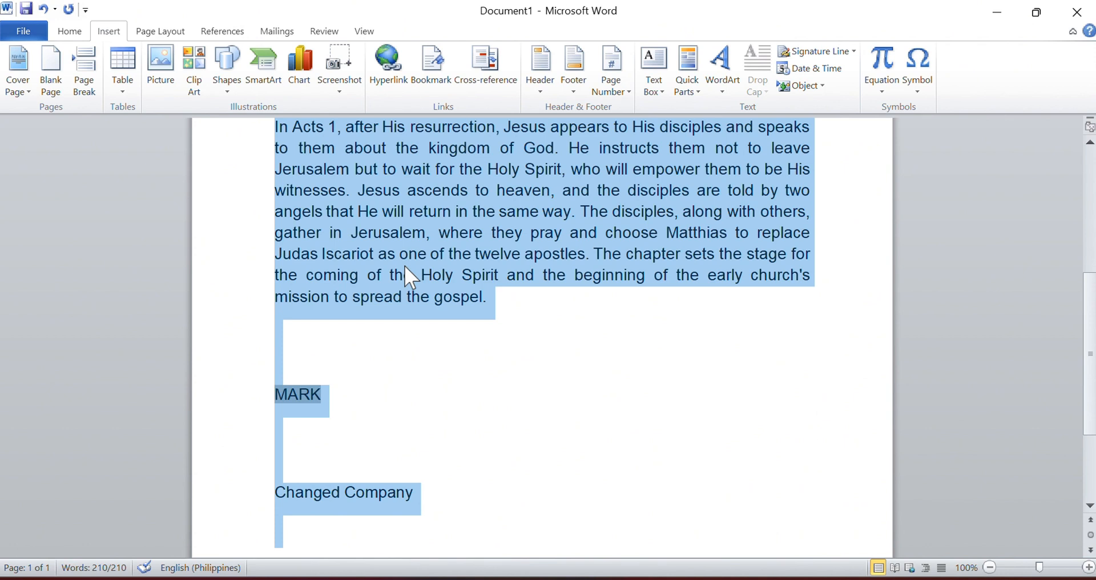
{"action": "key", "text": "XF86AudioRaiseVolume"}
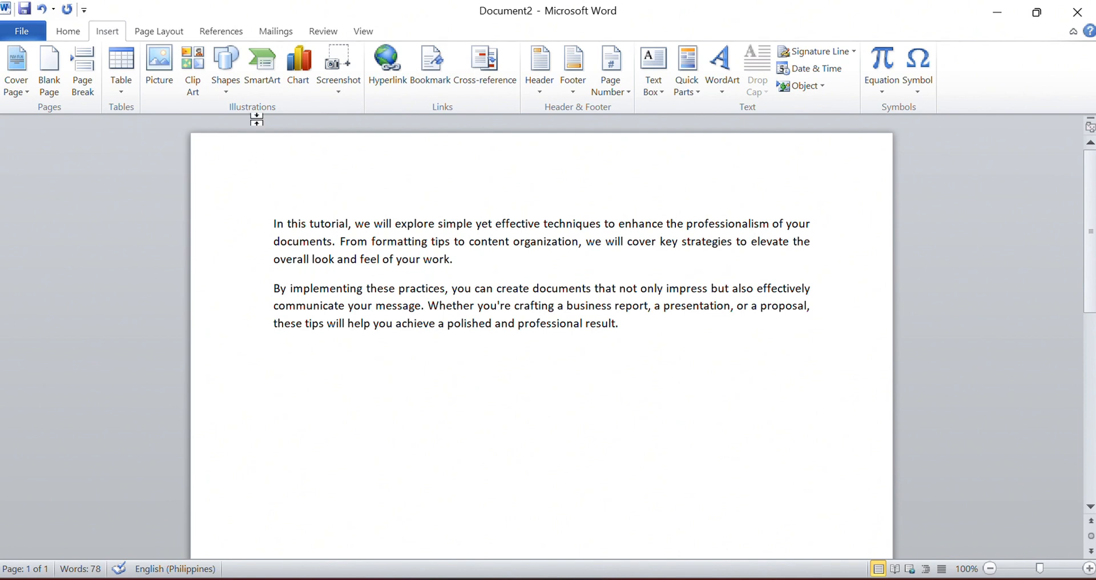
Step: In the Disclaimer document, name a new Quick Part building block "XYZ Disclaimer" for the selected logo and disclaimer text
{"action": "left_click", "coordinate": [333, 60]}
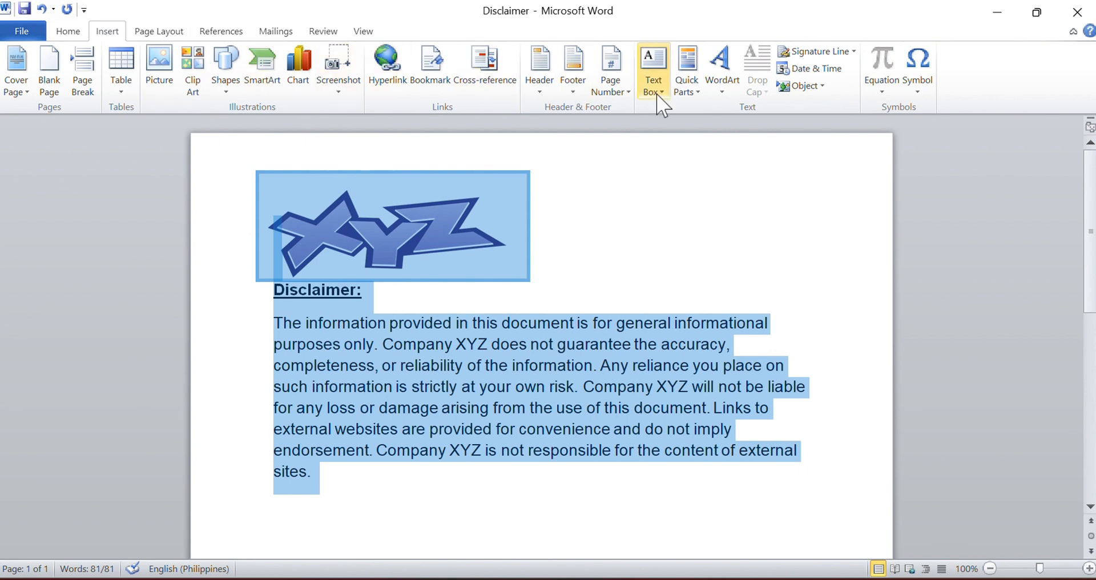
{"action": "left_click", "coordinate": [696, 84]}
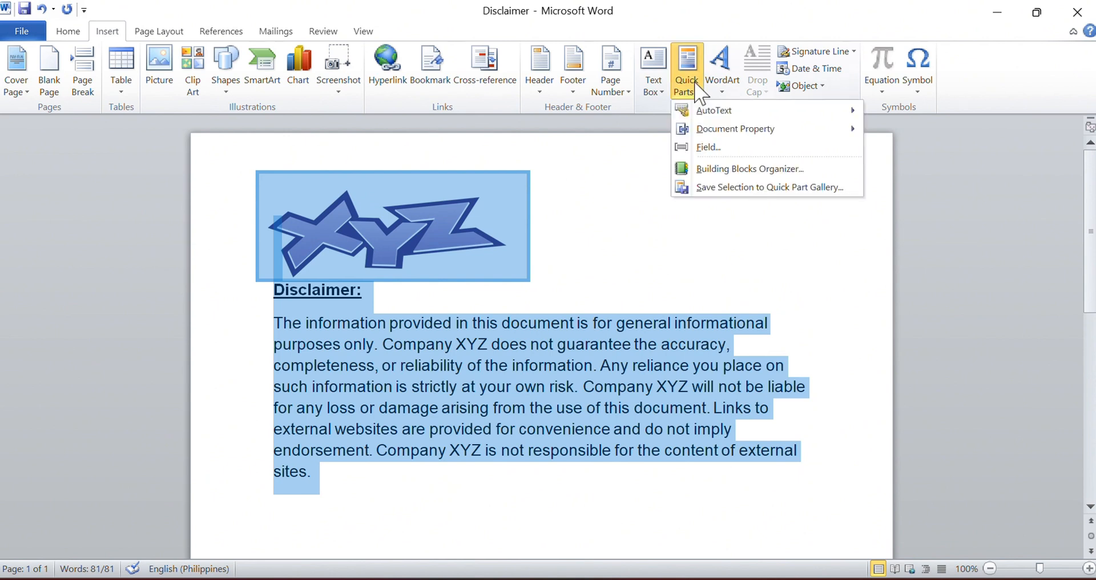
{"action": "left_click", "coordinate": [742, 189]}
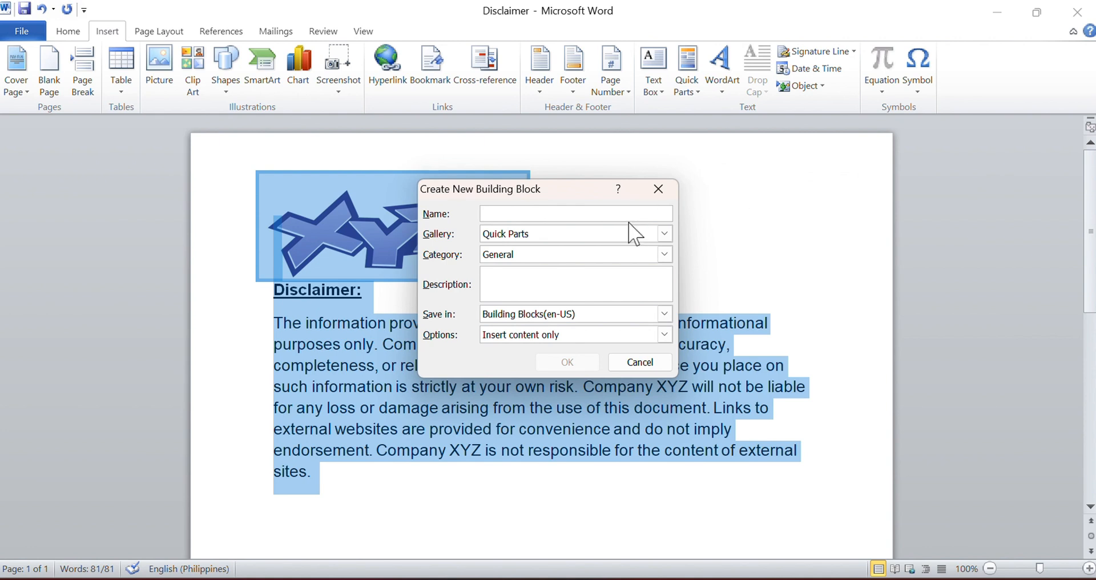
{"action": "key", "text": "Caps_Lock"}
{"action": "type", "text": "XYZ"}
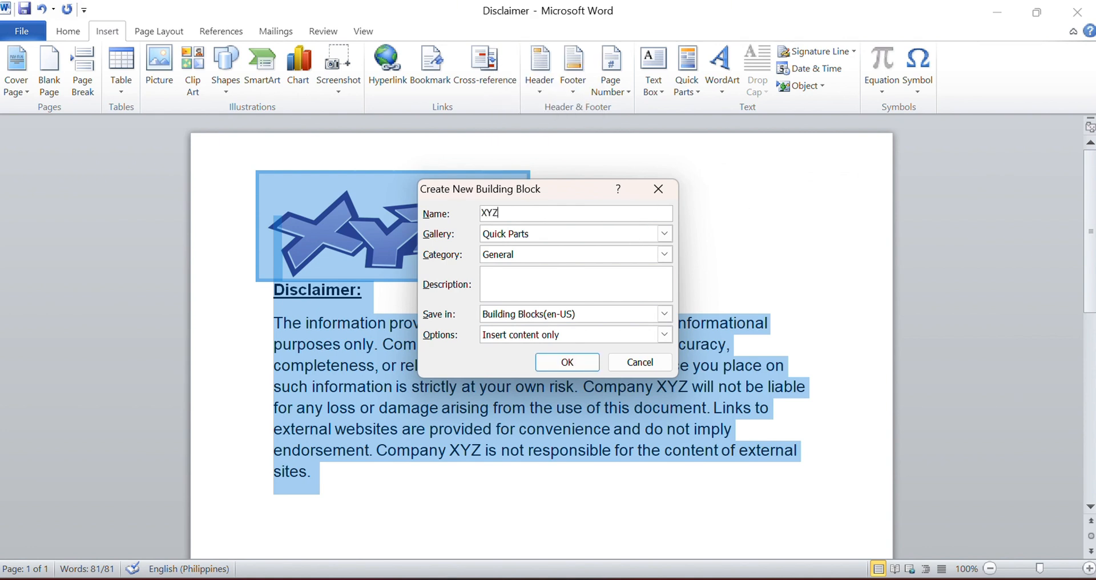
{"action": "type", "text": " D"}
{"action": "key", "text": "Caps_Lock"}
{"action": "type", "text": "s"}
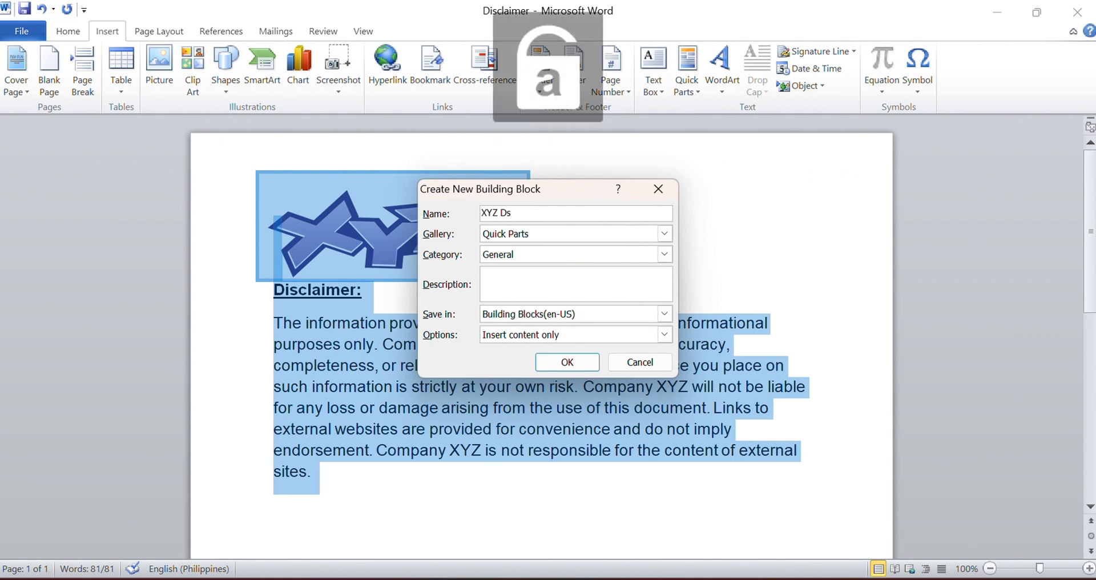
{"action": "type", "text": "icl"}
{"action": "key", "text": "BackSpace"}
{"action": "key", "text": "BackSpace"}
{"action": "key", "text": "BackSpace"}
{"action": "key", "text": "BackSpace"}
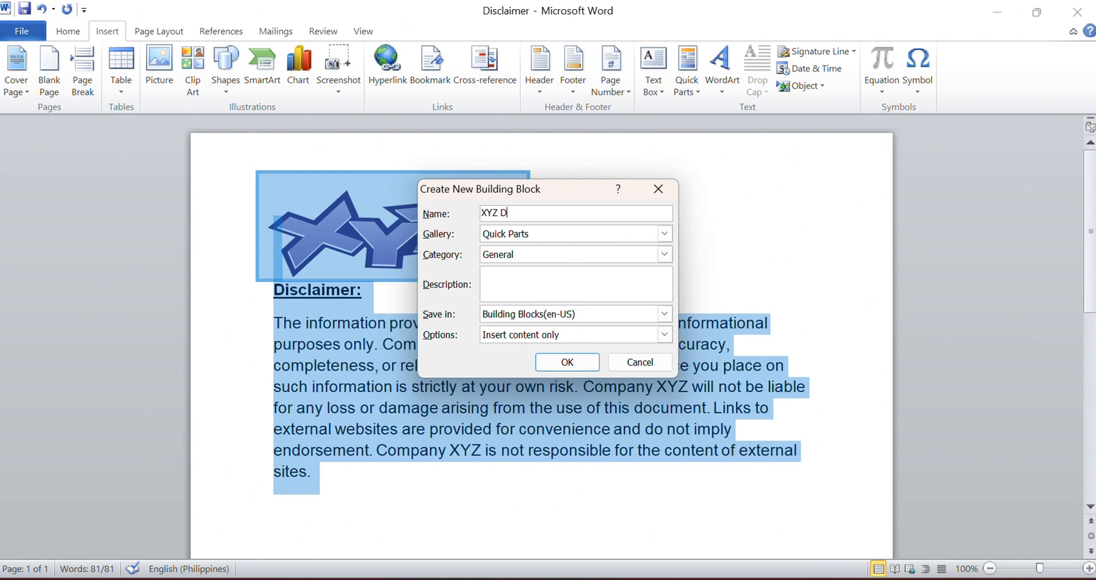
{"action": "type", "text": "isclaimer"}
Step: Keep the Quick Parts gallery, enter the description "shshhsh" and save the building block
{"action": "left_click", "coordinate": [664, 234]}
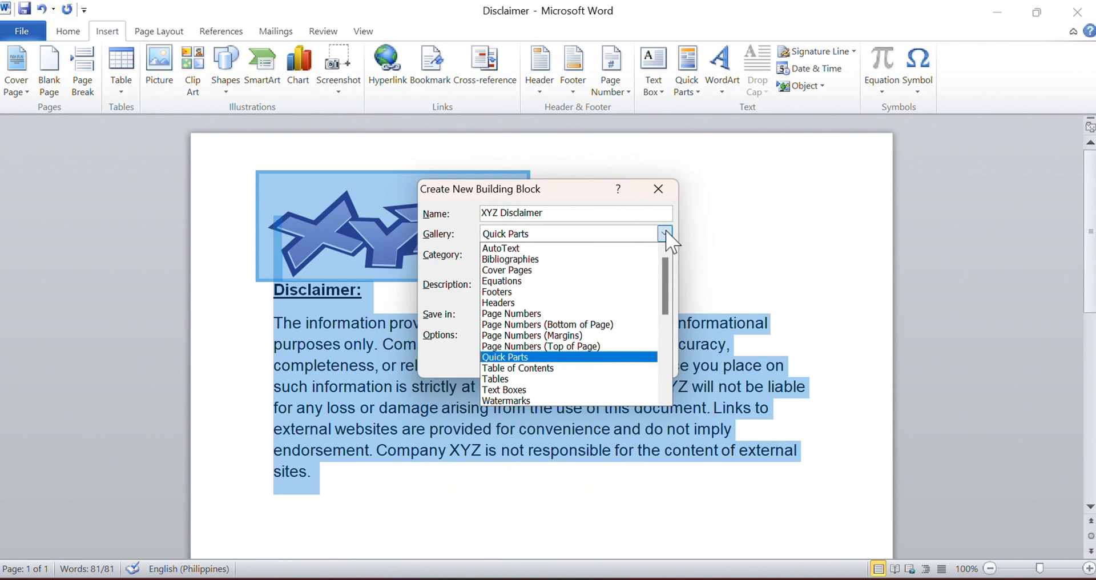
{"action": "left_click", "coordinate": [665, 233]}
{"action": "left_click", "coordinate": [538, 291]}
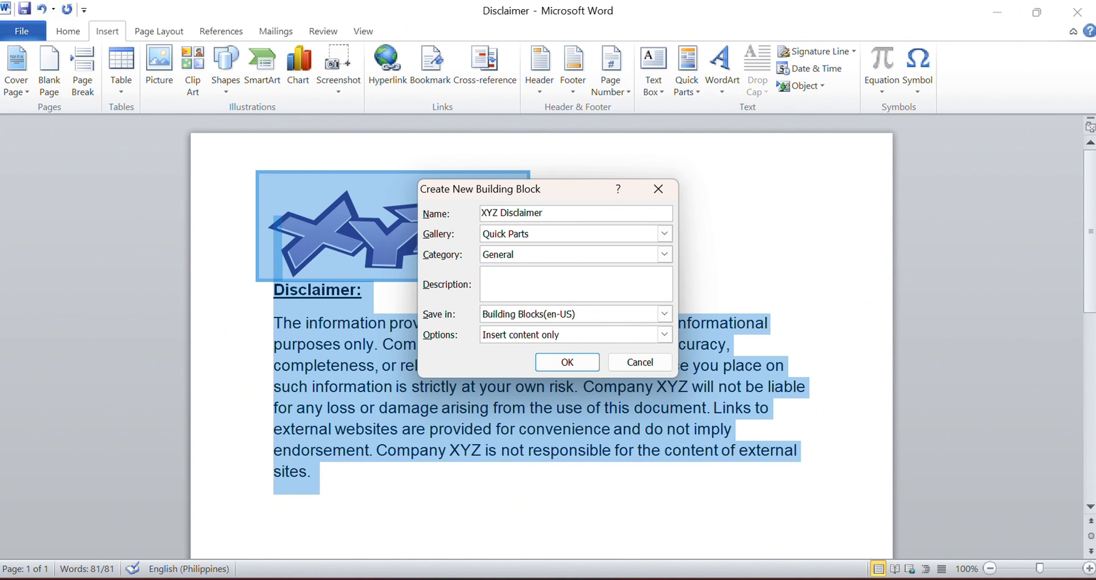
{"action": "type", "text": "shshhsh"}
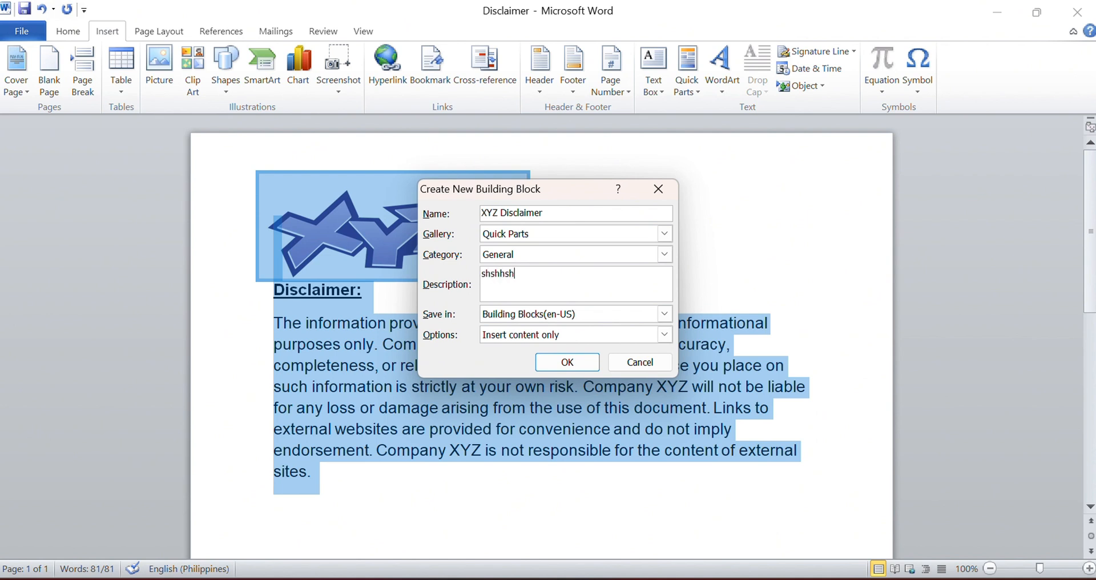
{"action": "left_click", "coordinate": [563, 358]}
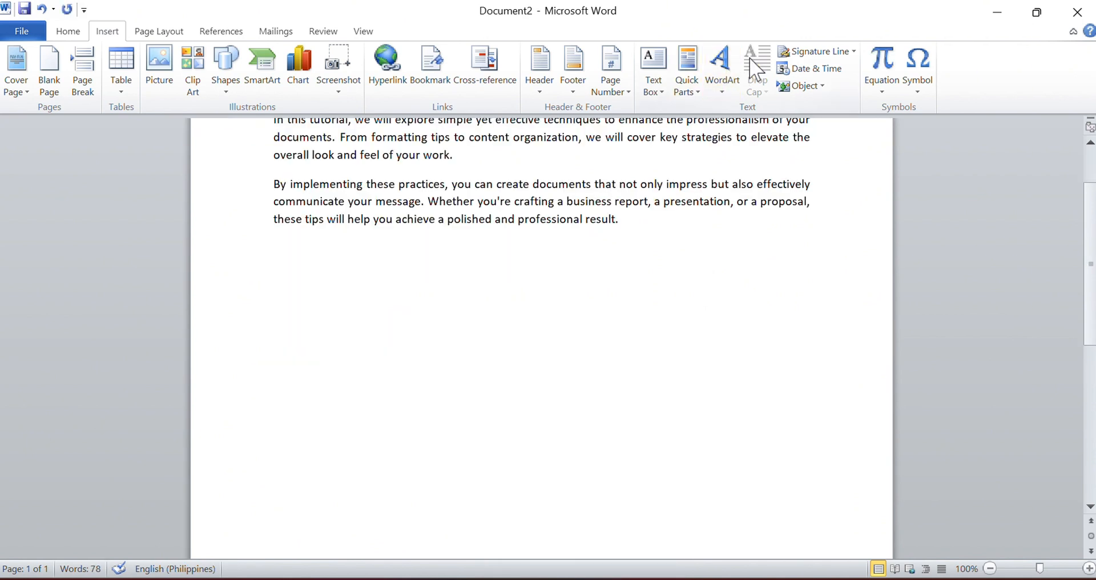
Step: Insert the XYZ Disclaimer Quick Part below the second paragraph in Document2
{"action": "left_click", "coordinate": [687, 86]}
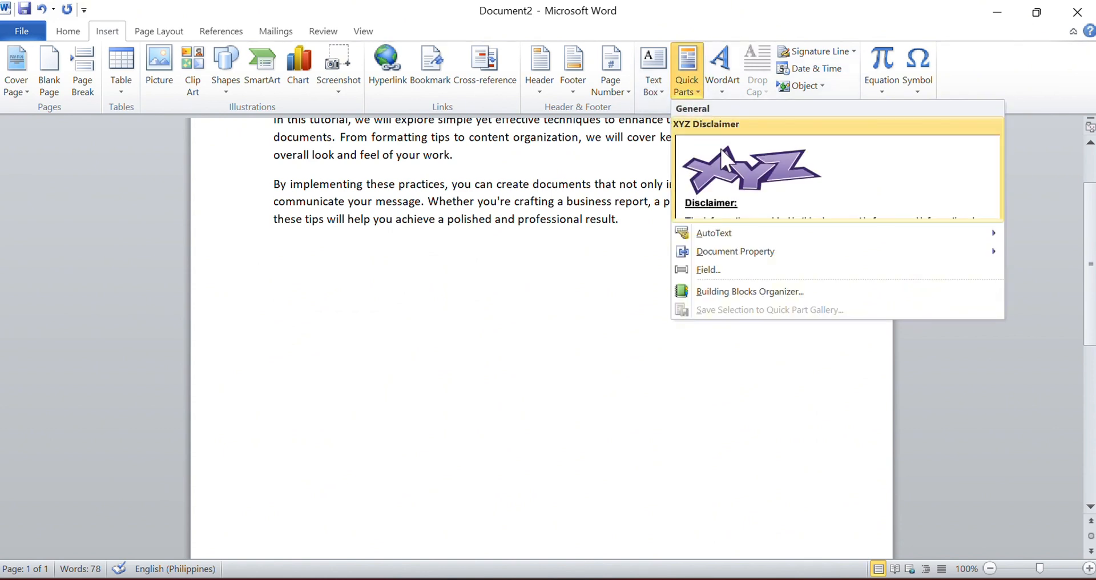
{"action": "left_click", "coordinate": [764, 181]}
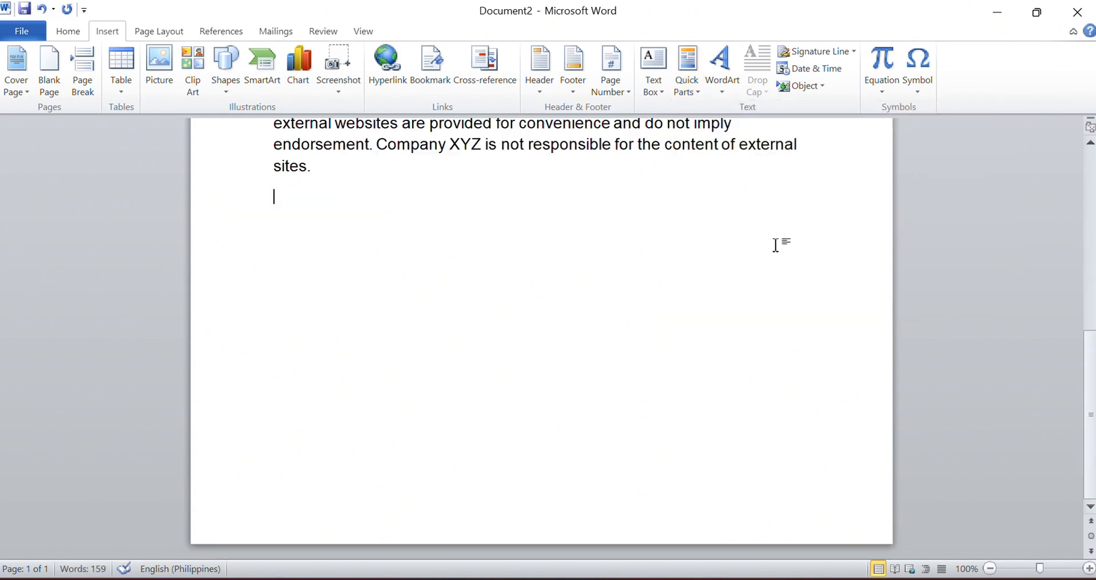
{"action": "scroll", "coordinate": [541, 331], "scroll_direction": "up", "scroll_amount": 5}
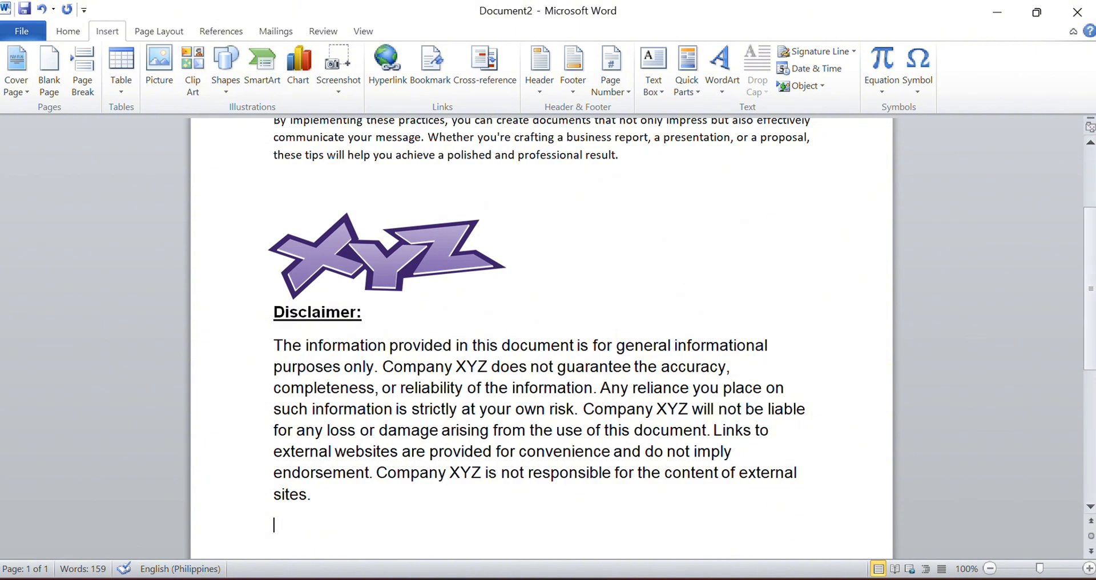
{"action": "left_click", "coordinate": [604, 404]}
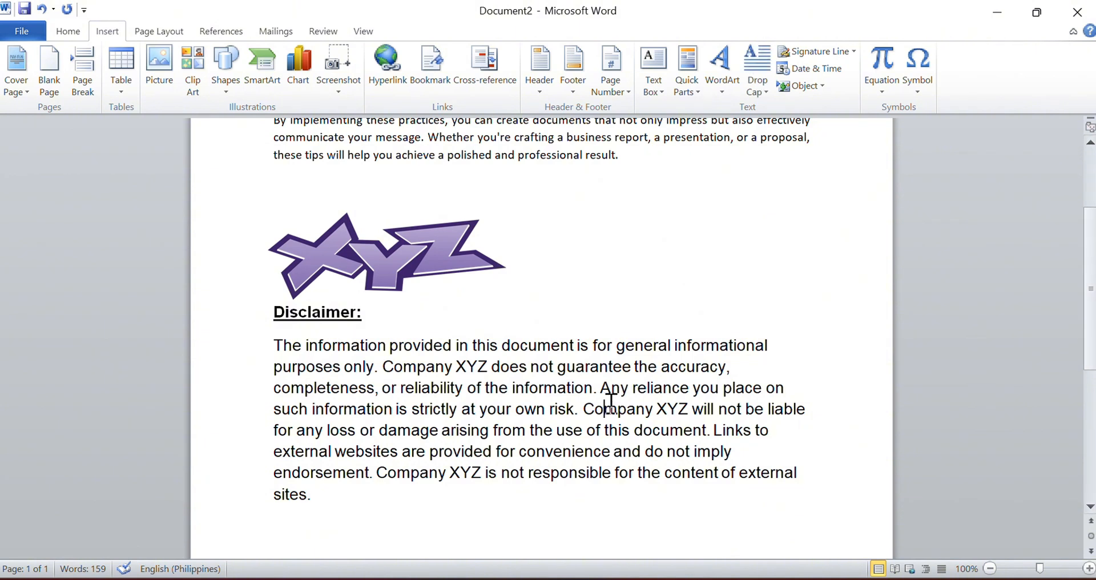
{"action": "left_click_drag", "start_coordinate": [678, 419], "coordinate": [625, 429]}
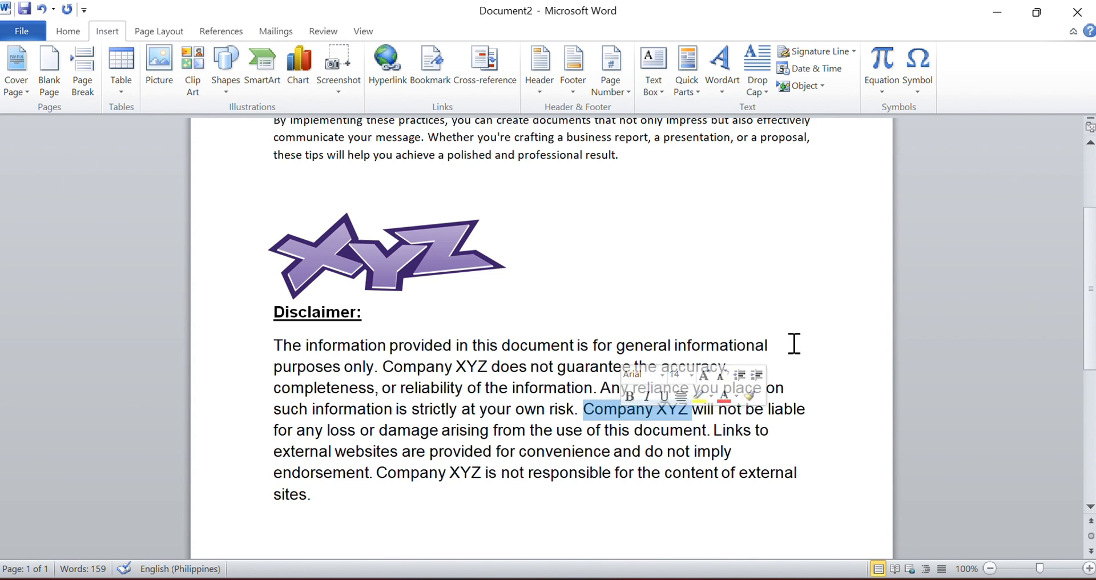
{"action": "left_click", "coordinate": [794, 344]}
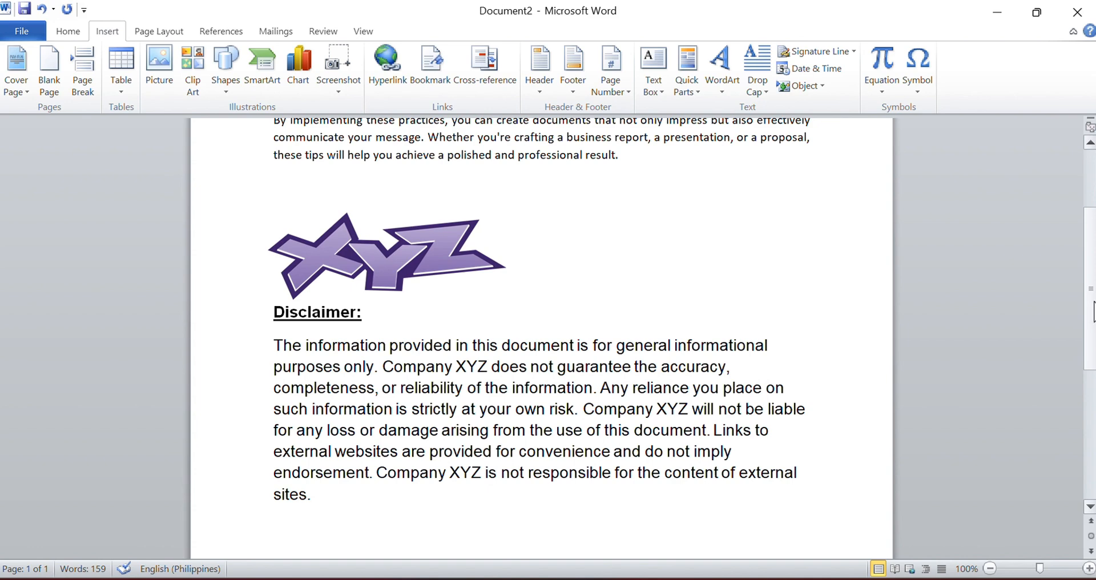
{"action": "left_click_drag", "start_coordinate": [1094, 311], "coordinate": [1093, 254]}
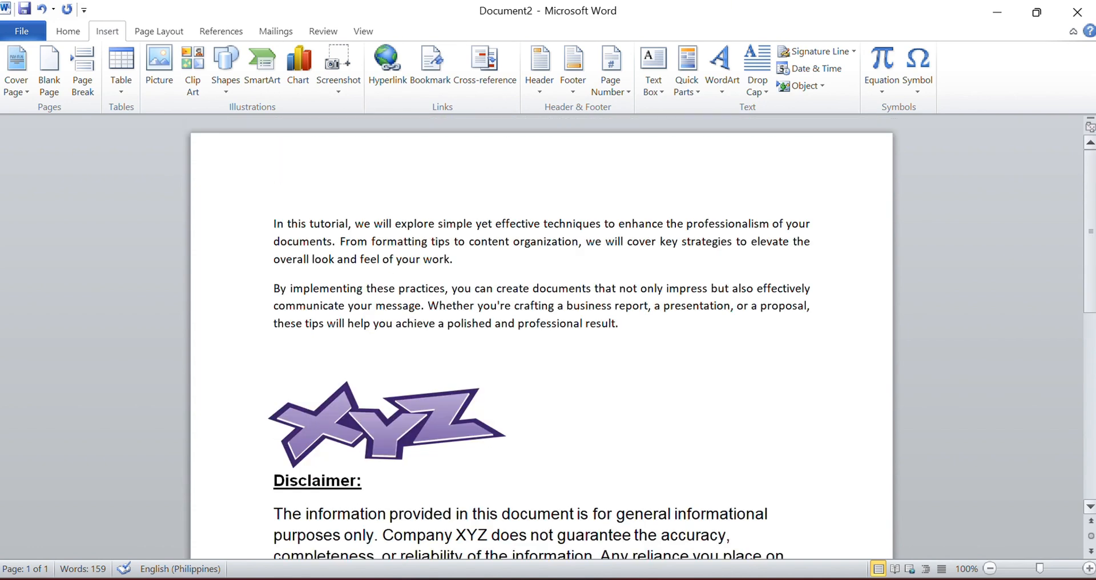
{"action": "scroll", "coordinate": [541, 339], "scroll_direction": "down", "scroll_amount": 3}
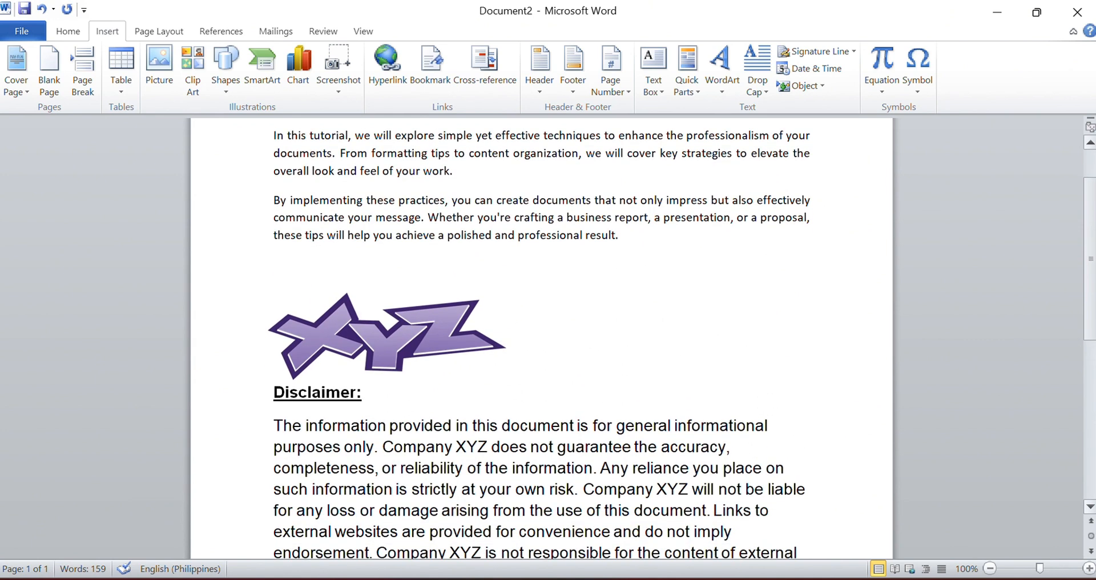